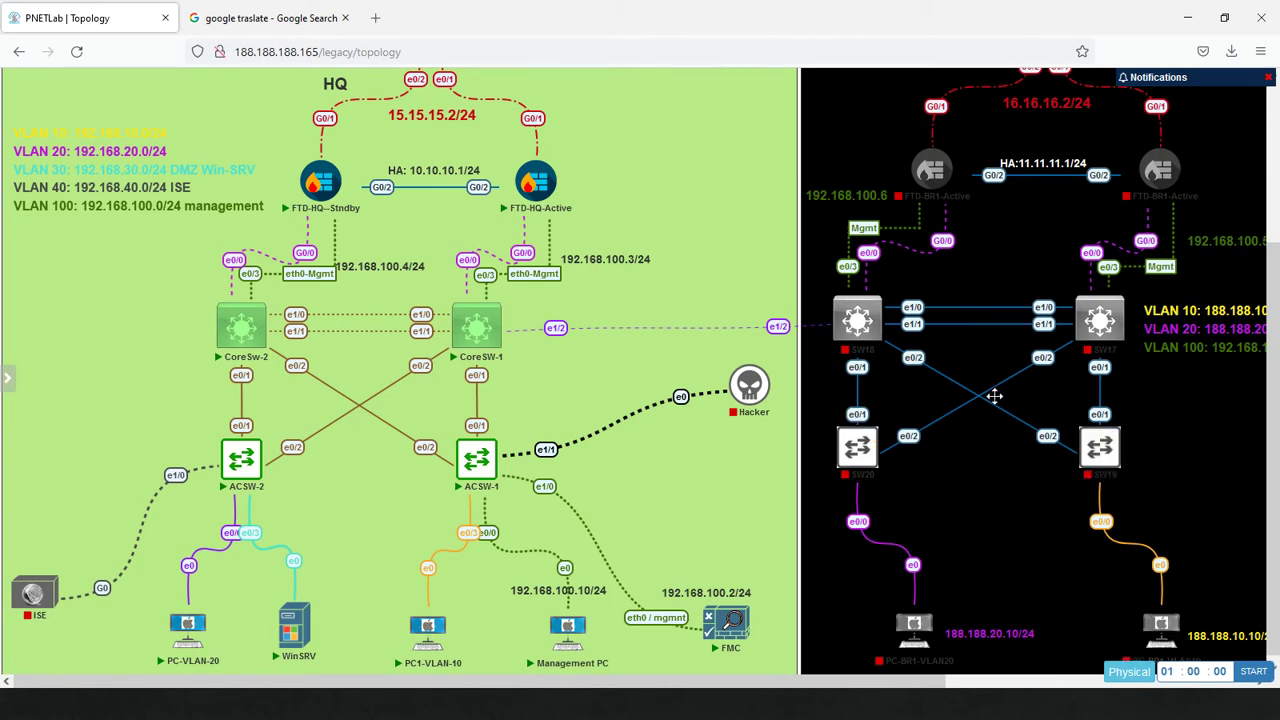
Launch Epic Pen from a Windows search for 'pen'
key("super")
type("pen")
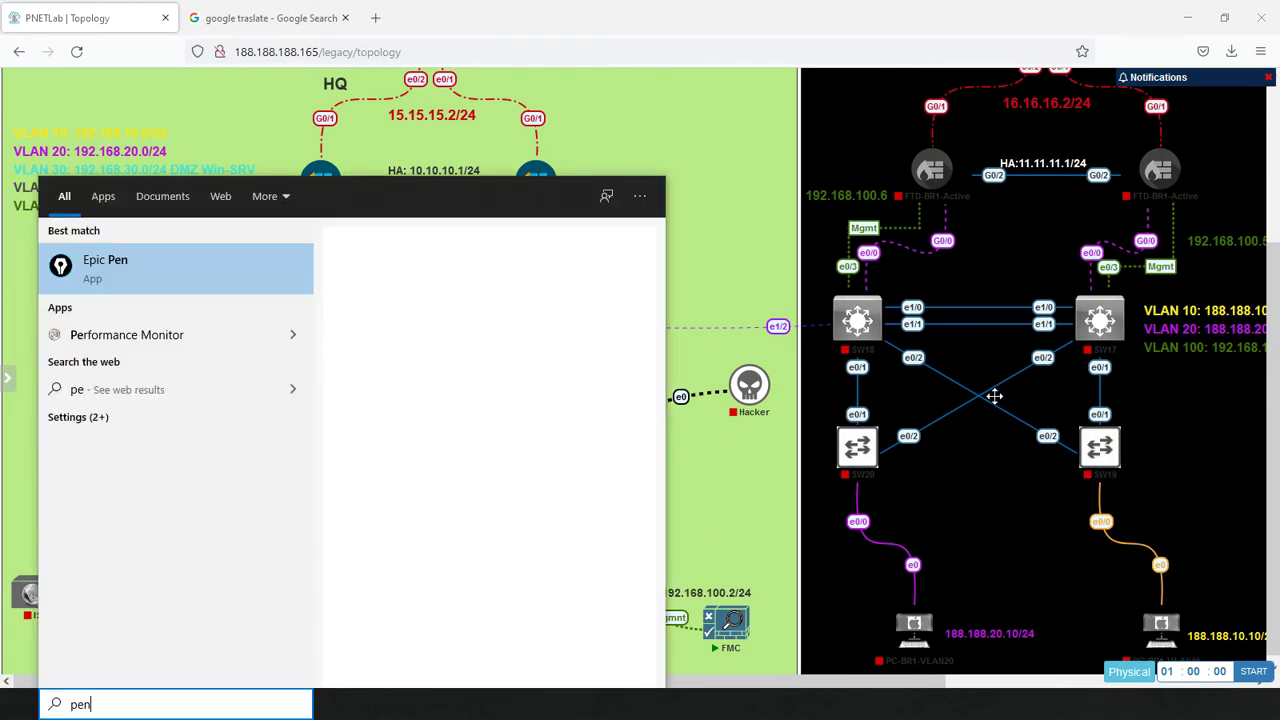
key("Return")
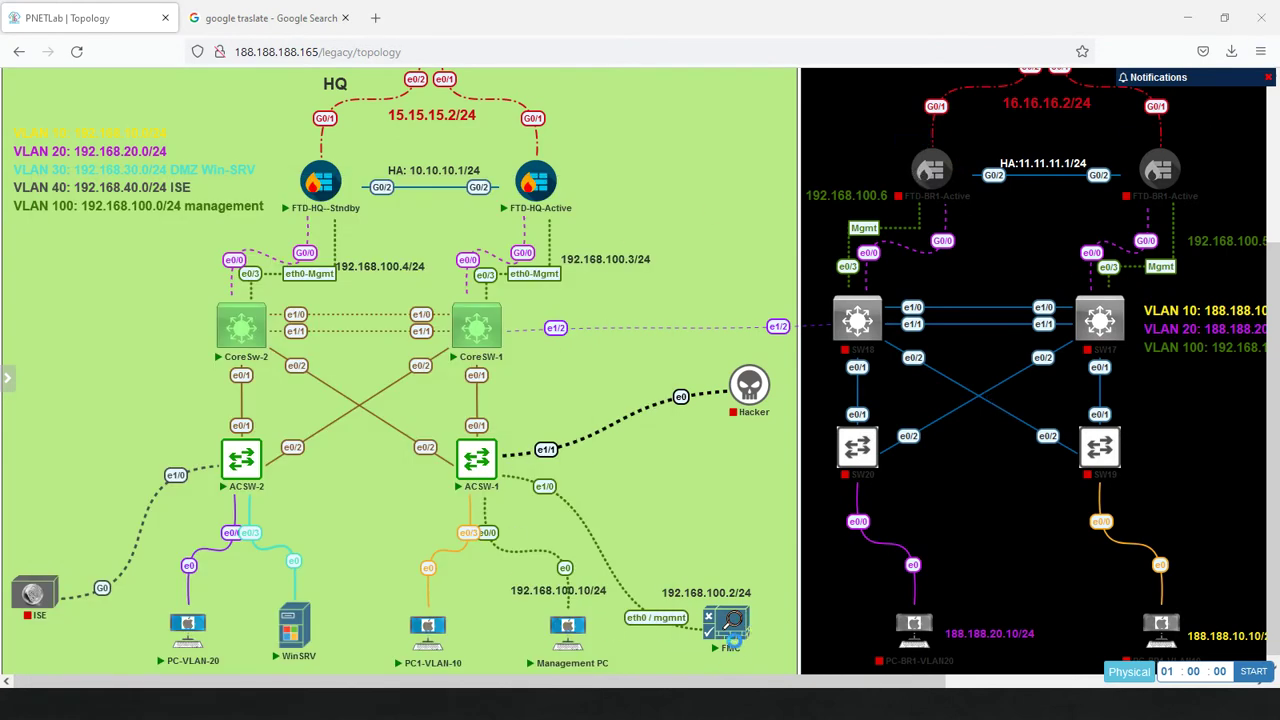
Close the Epic Pen Fall Sale promo and select the freehand Pen tool
mouse_move(745, 635)
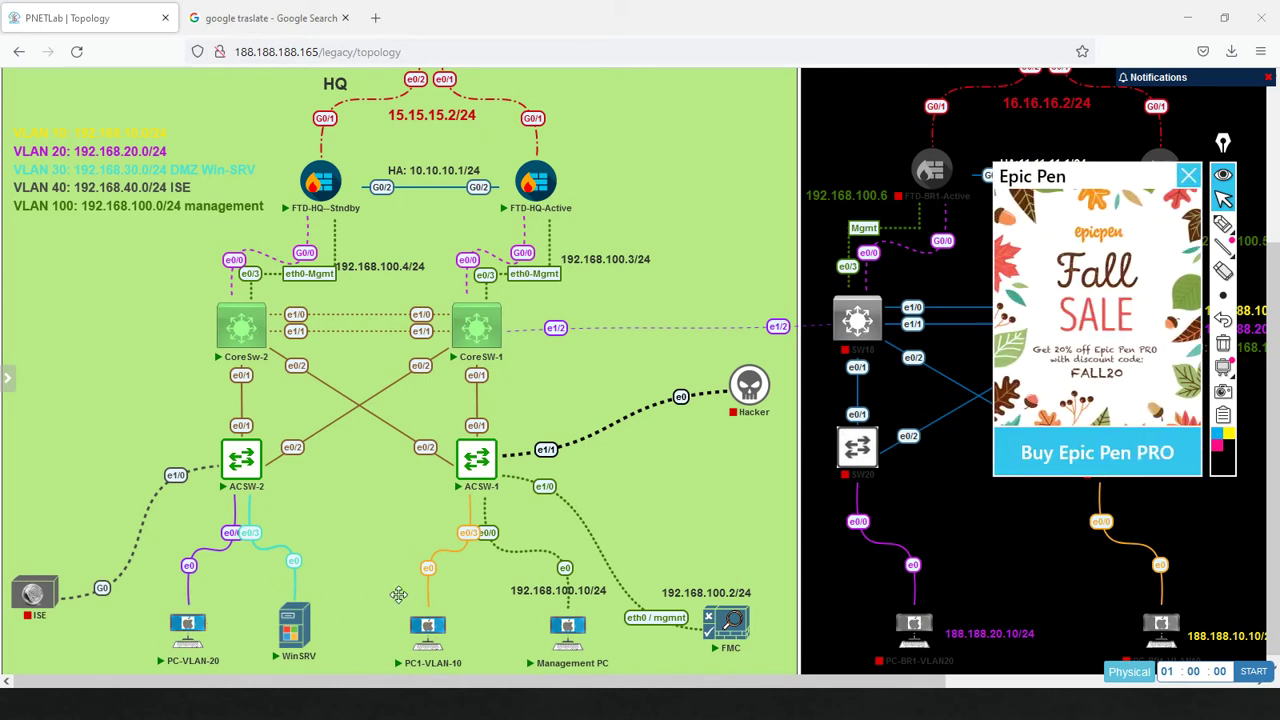
left_click(1188, 177)
mouse_move(1222, 224)
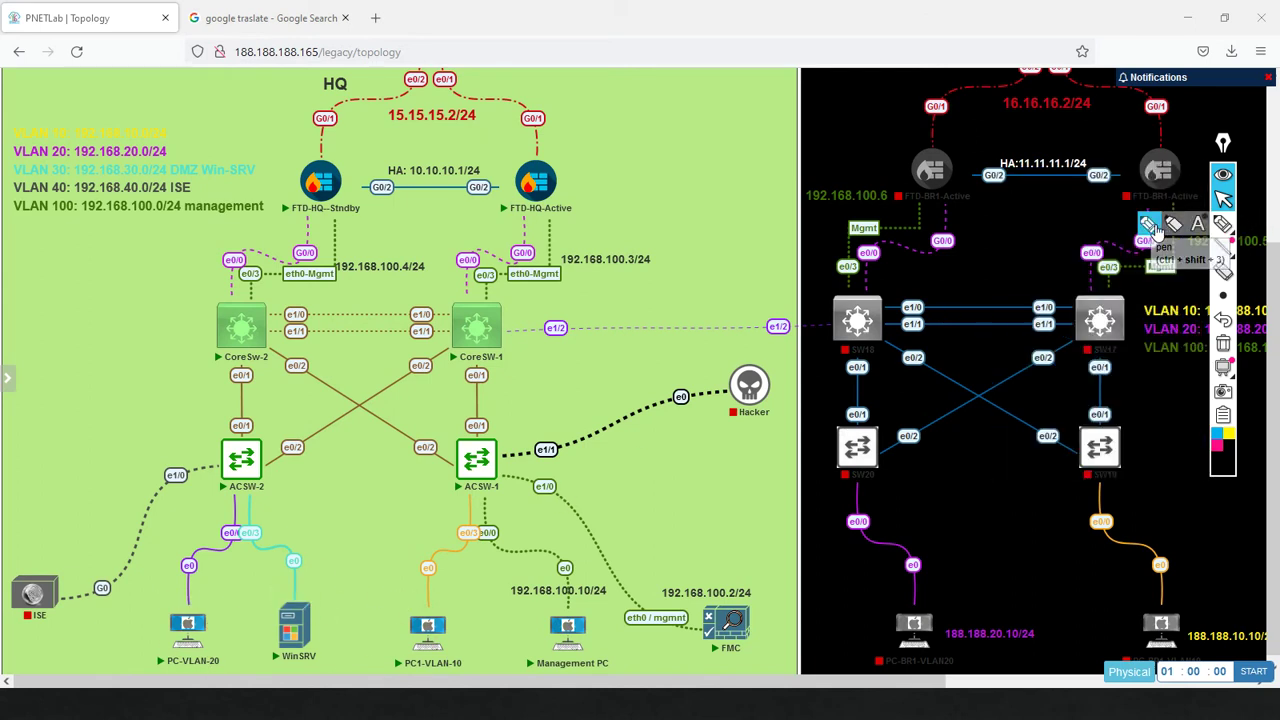
left_click(1152, 226)
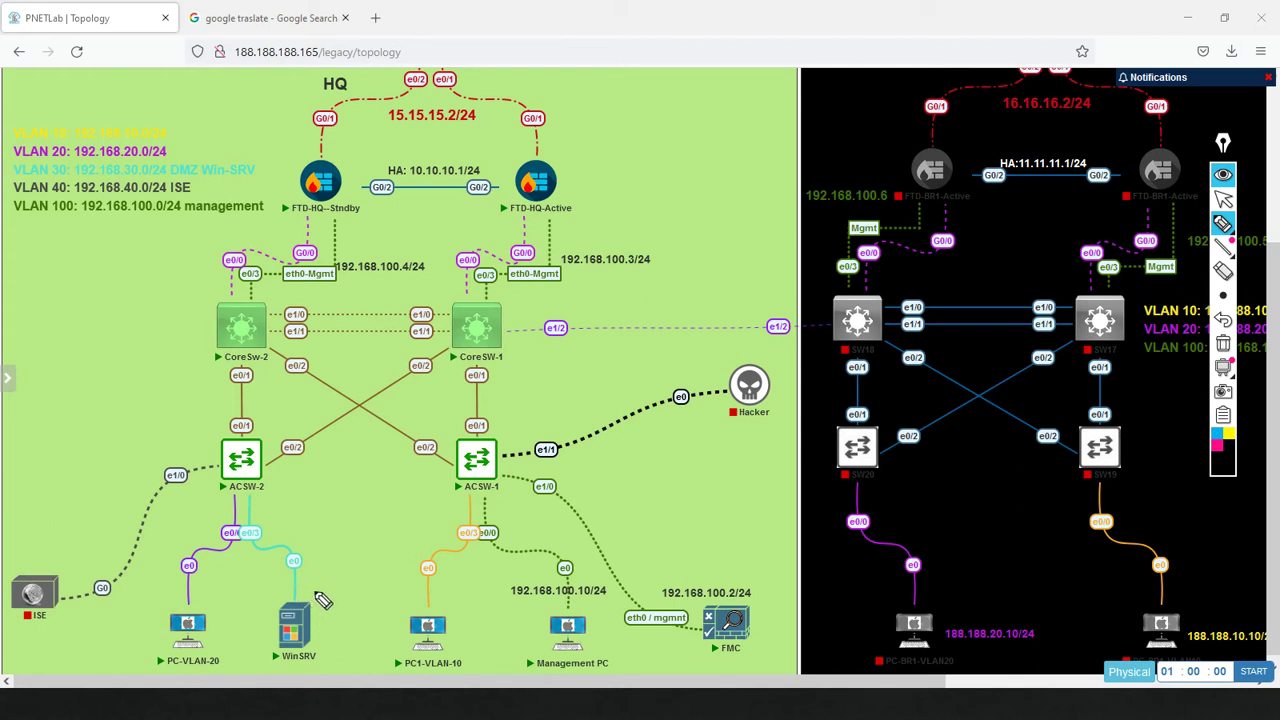
Circle WinSRV in ink and draw an X over the ISE node
mouse_move(331, 594)
left_mouse_down()
mouse_move(248, 645)
mouse_move(340, 630)
mouse_move(333, 600)
left_mouse_up()
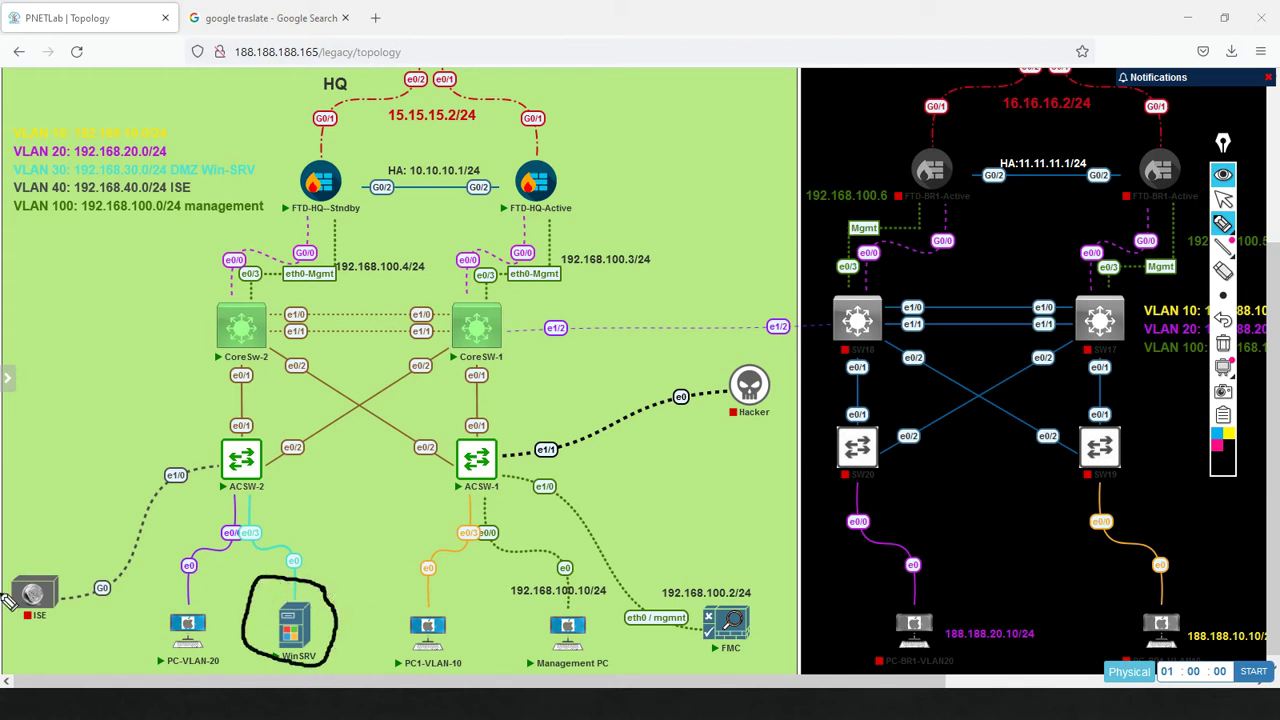
left_click_drag(64, 545, 24, 585)
left_click_drag(36, 545, 64, 582)
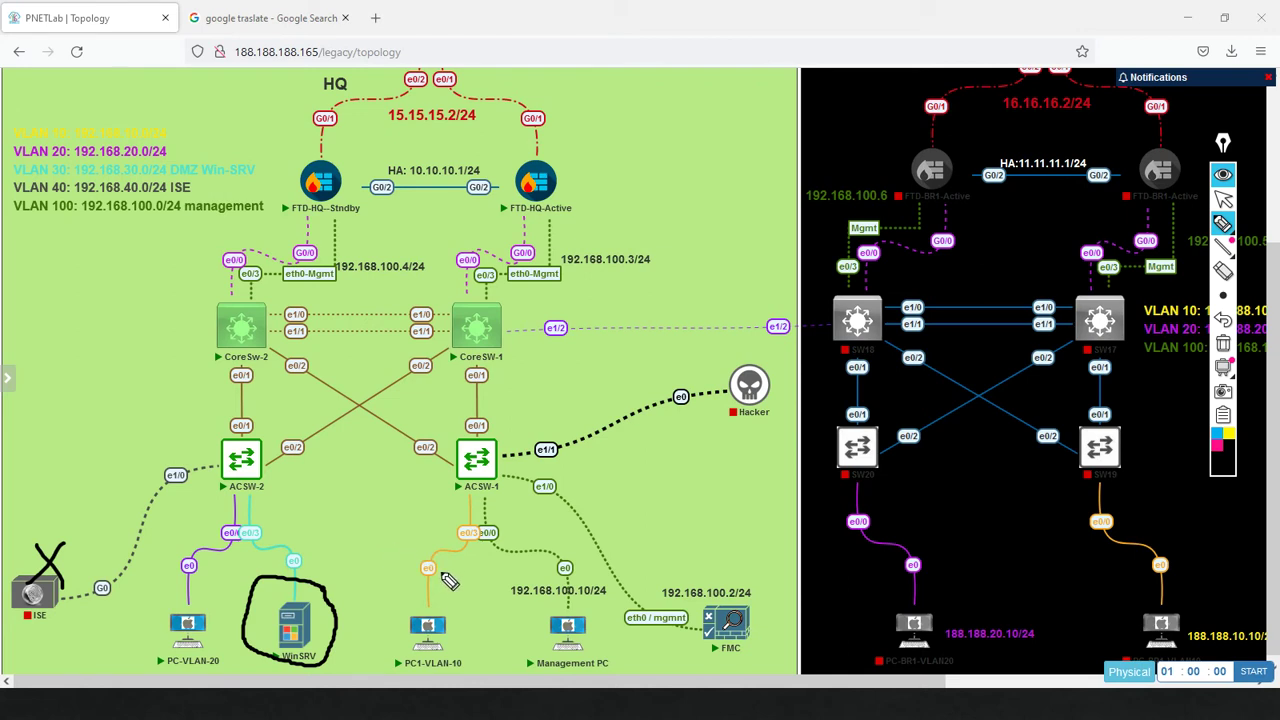
Circle PC1-VLAN-10, label it 'US', and draw arrows linking it to WinSRV and FMC
mouse_move(404, 588)
left_mouse_down()
mouse_move(405, 562)
mouse_move(362, 560)
mouse_move(322, 582)
left_mouse_up()
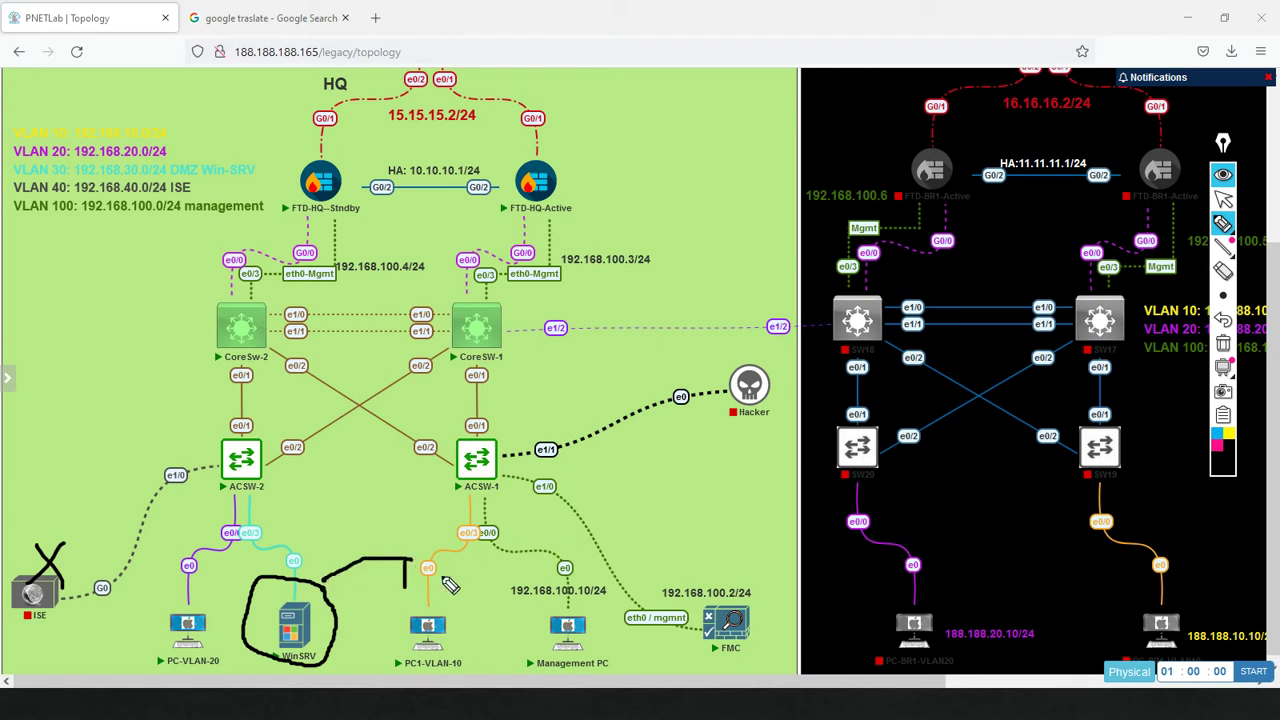
mouse_move(408, 559)
left_mouse_down()
mouse_move(500, 555)
mouse_move(648, 602)
left_mouse_up()
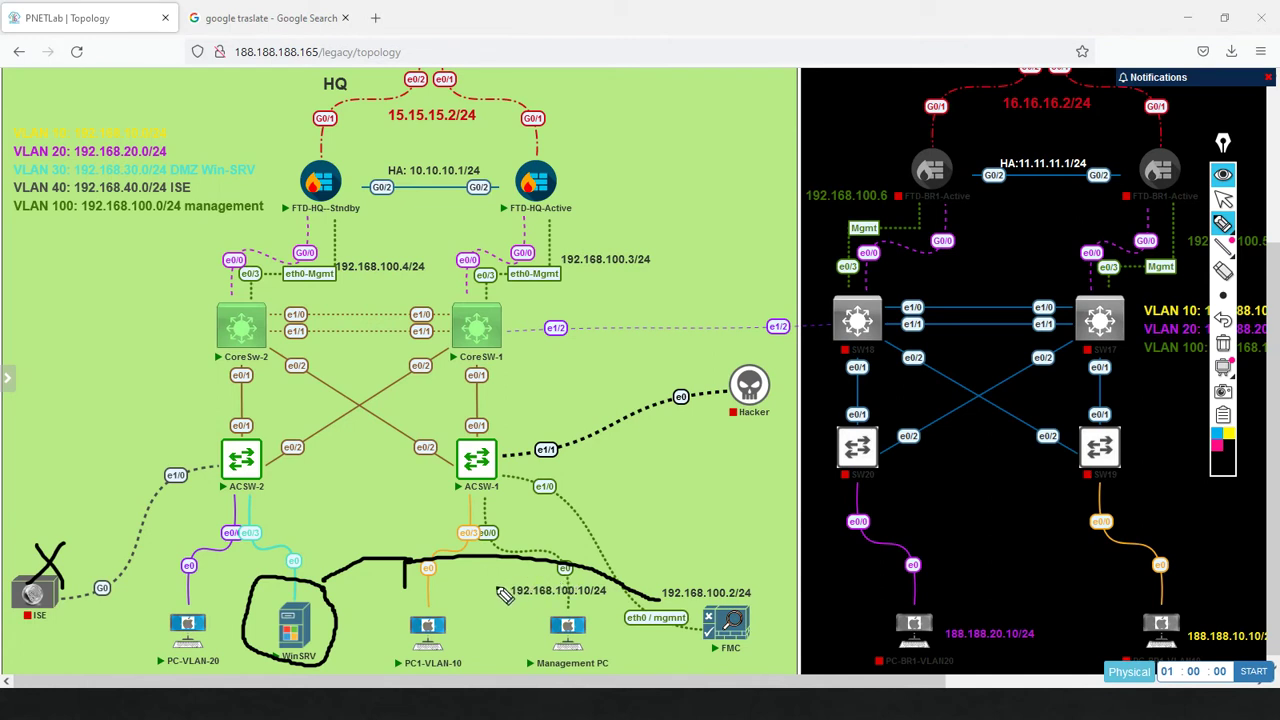
mouse_move(448, 597)
left_mouse_down()
mouse_move(380, 627)
mouse_move(478, 645)
mouse_move(448, 597)
mouse_move(668, 612)
left_mouse_up()
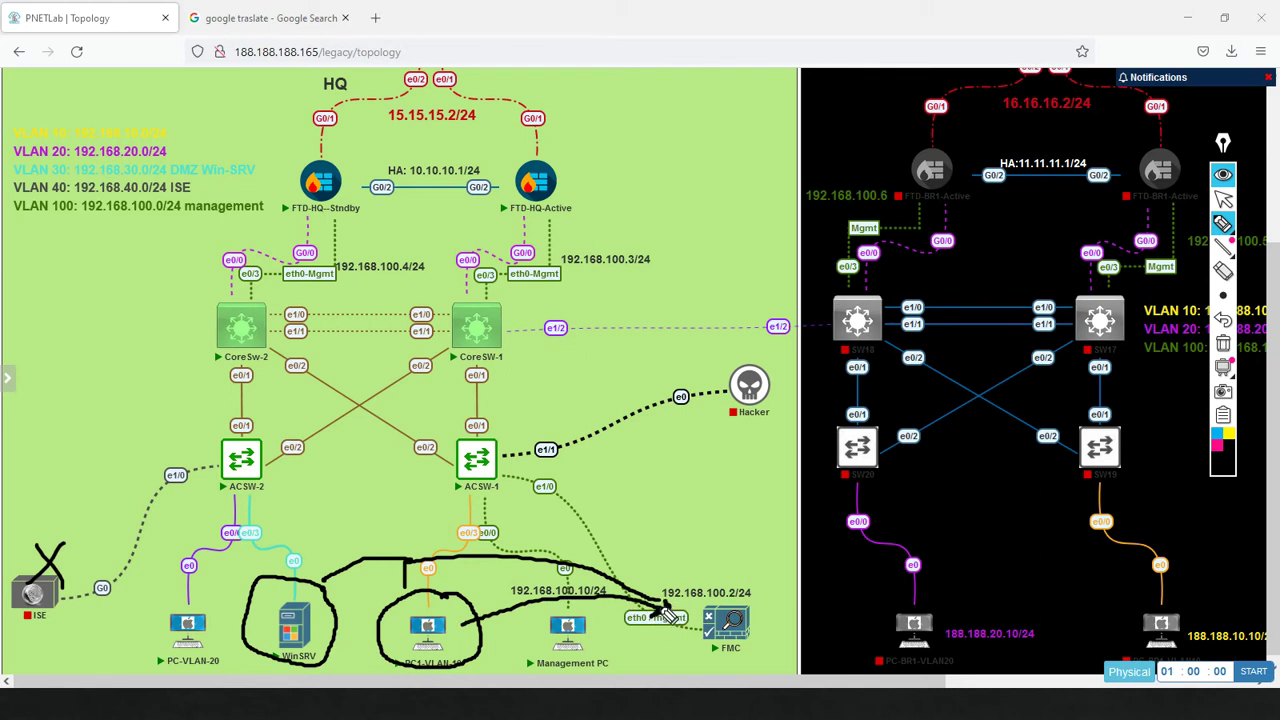
mouse_move(415, 618)
left_mouse_down()
mouse_move(304, 606)
mouse_move(310, 622)
mouse_move(330, 608)
left_mouse_up()
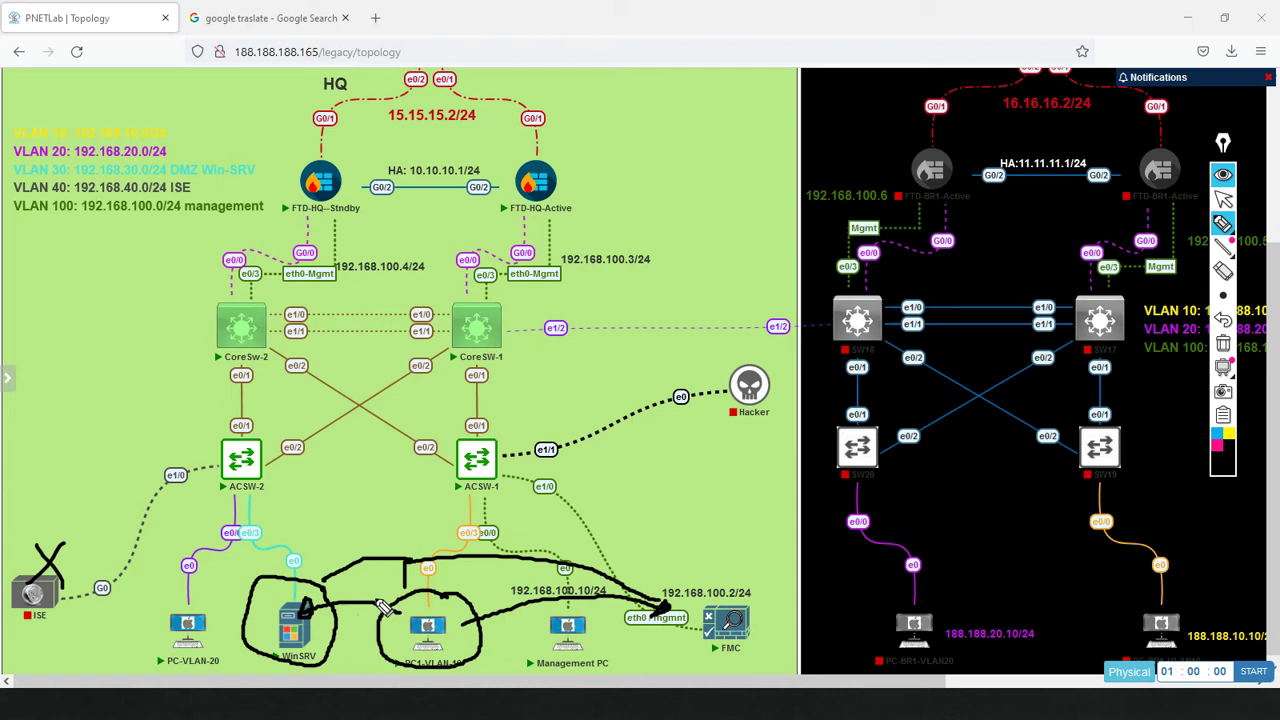
left_click_drag(433, 600, 484, 612)
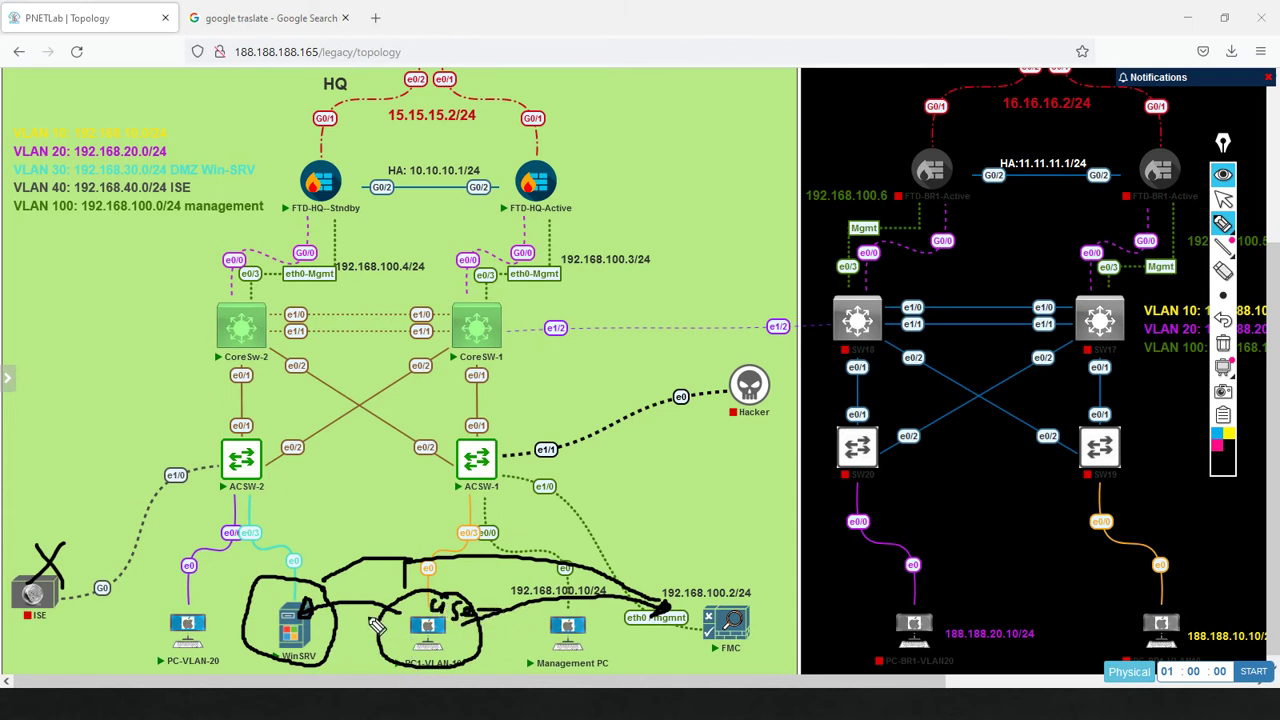
mouse_move(322, 564)
left_mouse_down()
mouse_move(270, 610)
mouse_move(288, 604)
left_mouse_up()
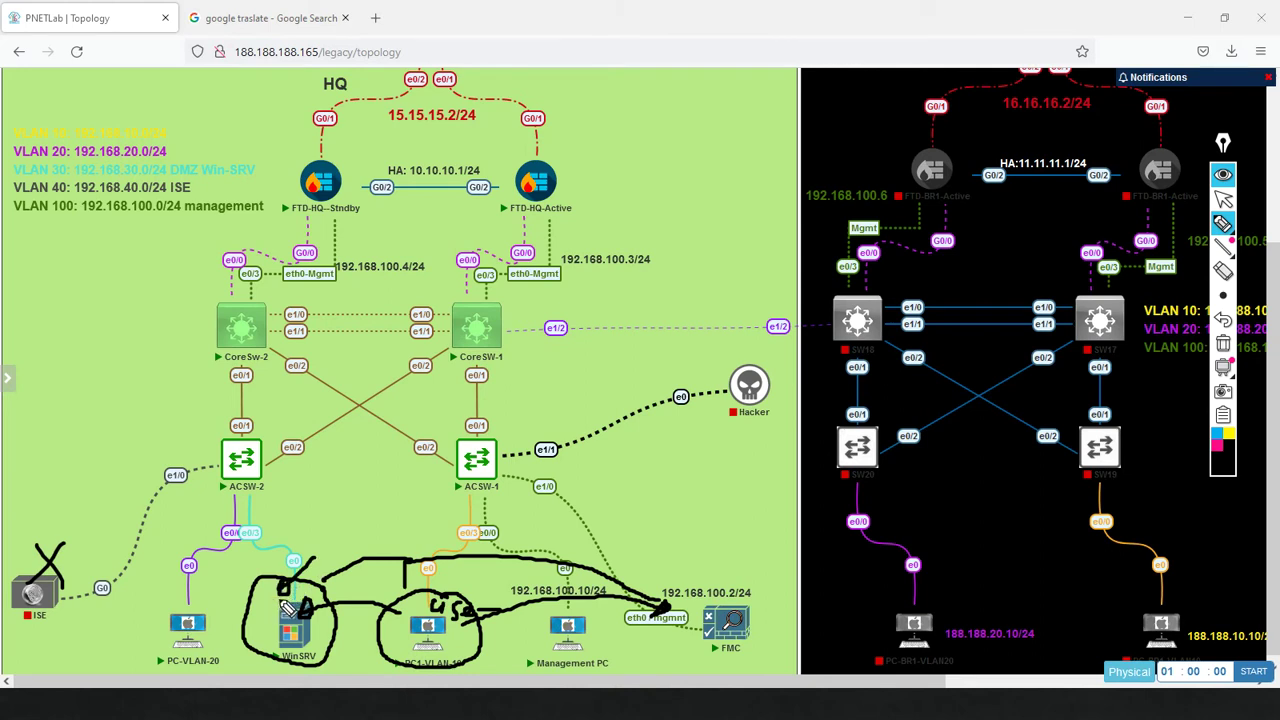
mouse_move(214, 591)
left_mouse_down()
mouse_move(178, 593)
mouse_move(186, 668)
mouse_move(208, 616)
left_mouse_up()
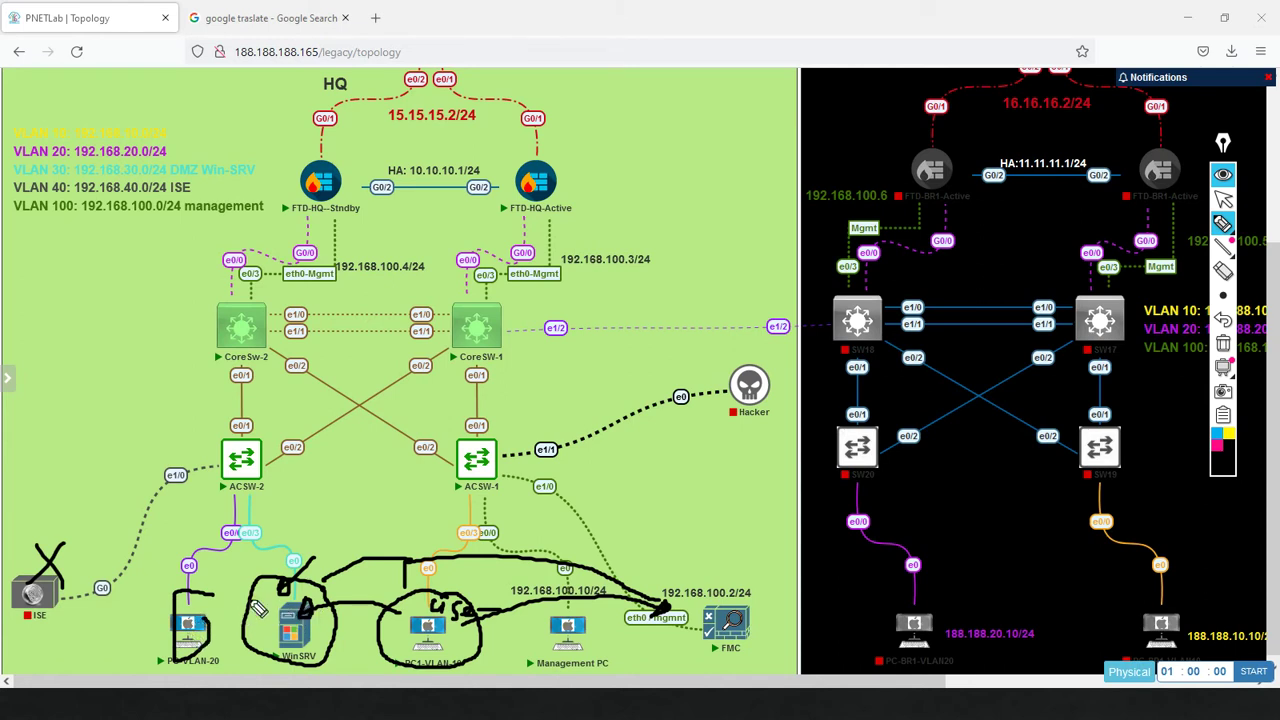
Clear all ink, then draw a small box between ACSW-2 and ACSW-1 with arrows to WinSRV and FMC
left_click(1224, 343)
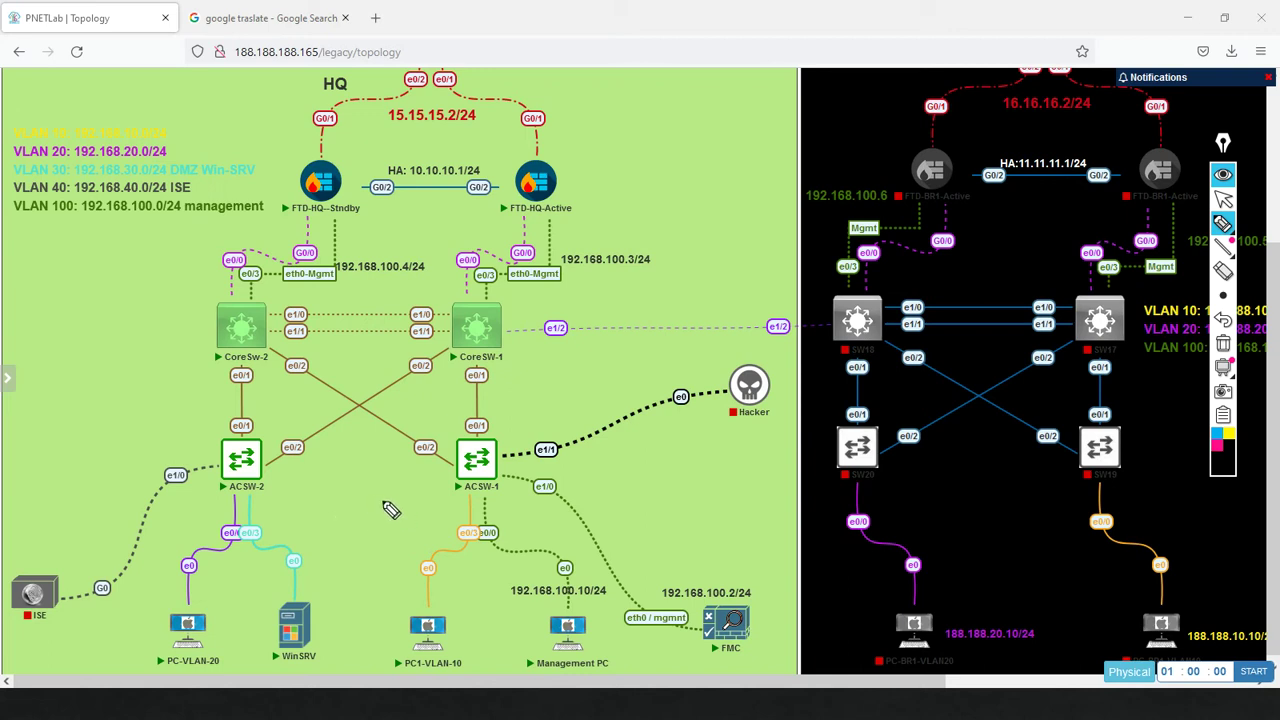
mouse_move(410, 512)
left_mouse_down()
mouse_move(377, 543)
mouse_move(412, 512)
left_mouse_up()
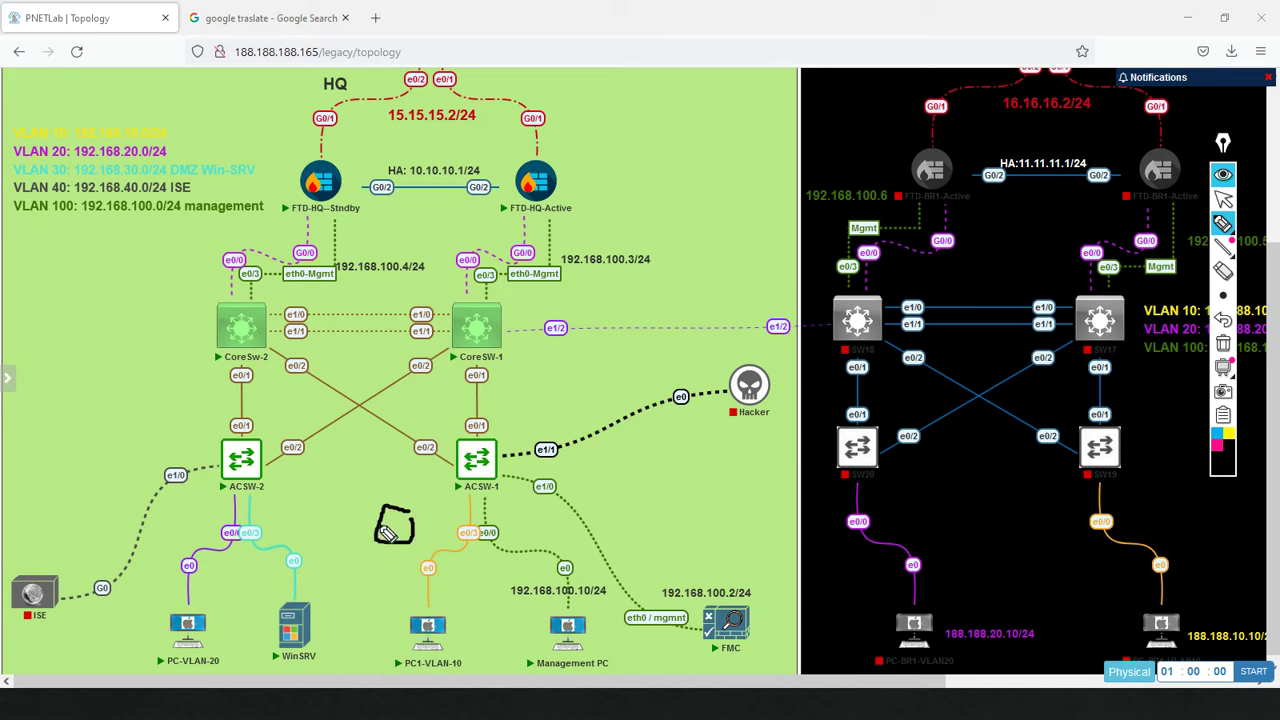
mouse_move(385, 530)
left_mouse_down()
mouse_move(300, 607)
mouse_move(303, 586)
left_mouse_up()
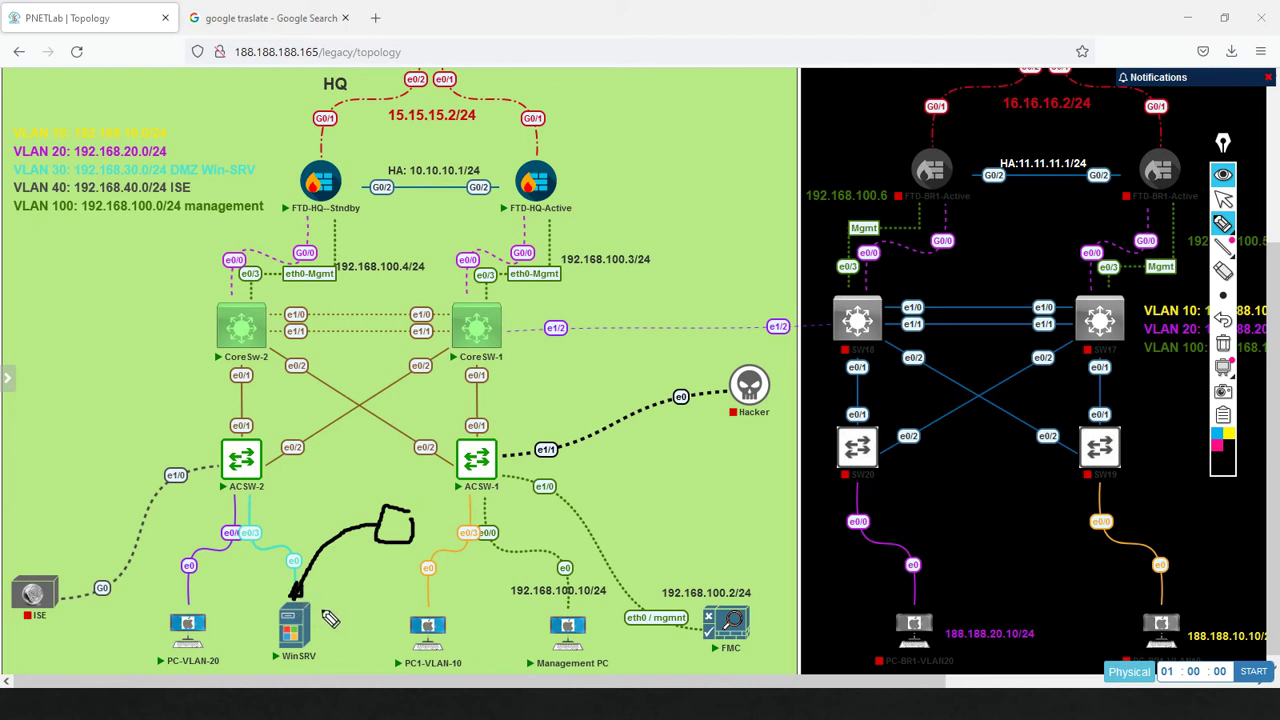
mouse_move(418, 535)
left_mouse_down()
mouse_move(558, 545)
mouse_move(690, 592)
left_mouse_up()
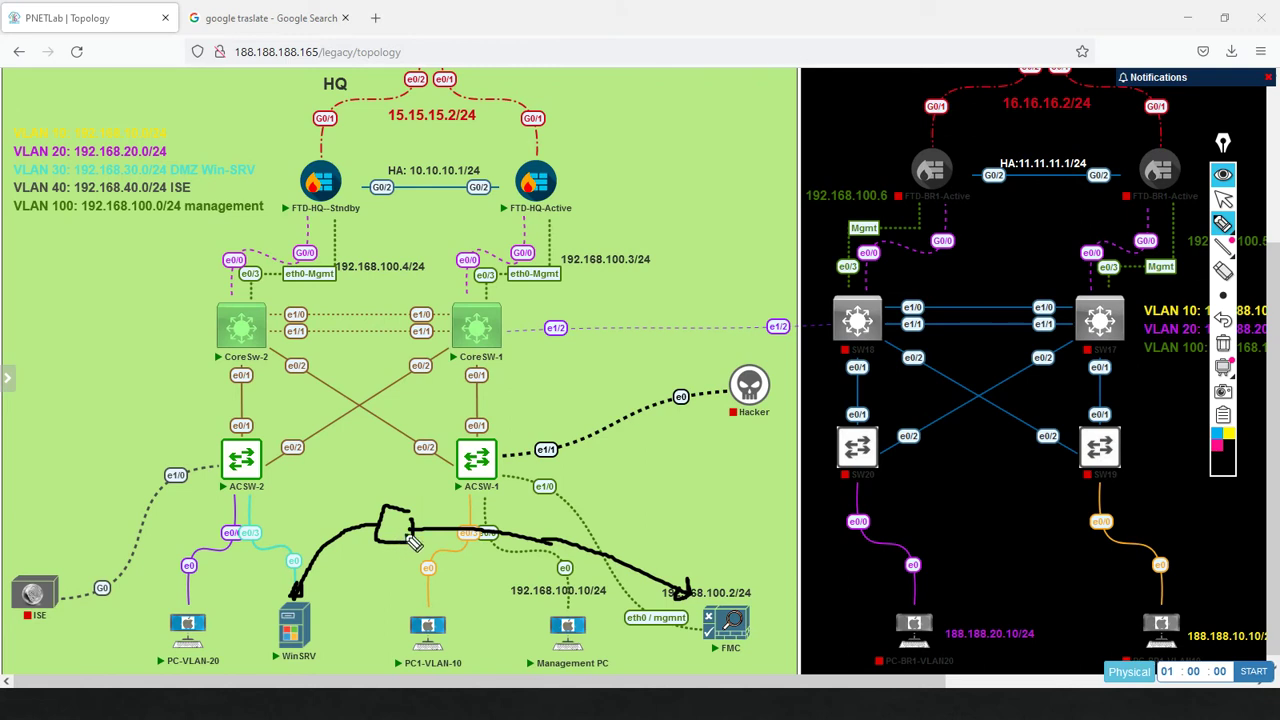
Add a circle above FMC, a boxed handwritten 'Micro-' note, and an arrow toward PC-VLAN-20
left_click_drag(400, 529, 480, 520)
mouse_move(738, 528)
left_mouse_down()
mouse_move(740, 556)
mouse_move(725, 541)
left_mouse_up()
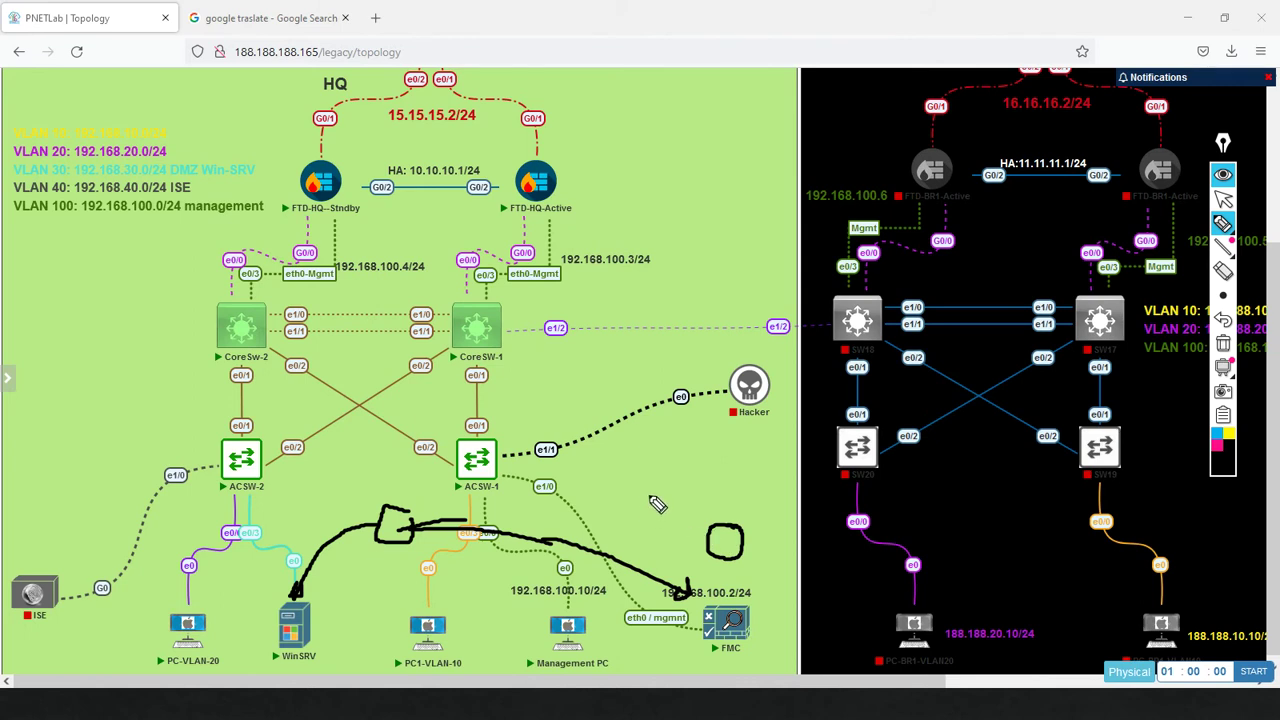
mouse_move(648, 470)
left_mouse_down()
mouse_move(712, 480)
mouse_move(699, 509)
left_mouse_up()
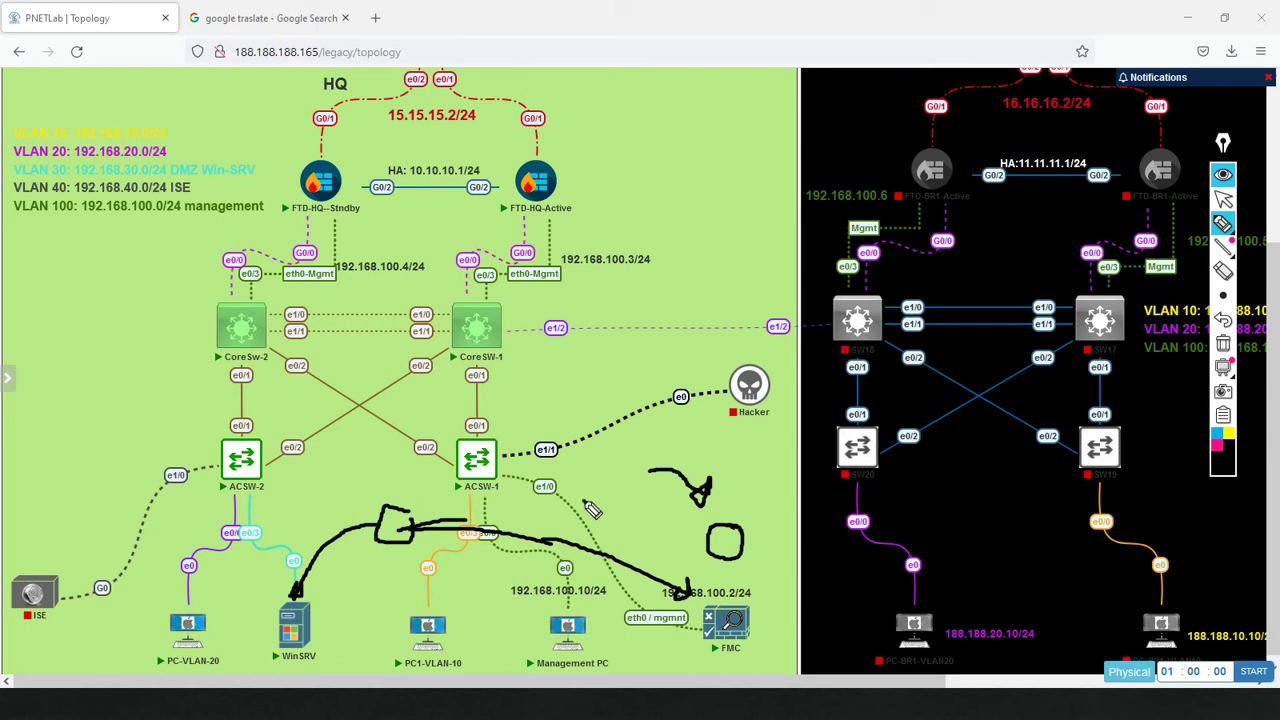
mouse_move(585, 500)
left_mouse_down()
mouse_move(640, 488)
mouse_move(640, 464)
mouse_move(624, 507)
mouse_move(628, 496)
left_mouse_up()
left_click_drag(605, 432, 655, 472)
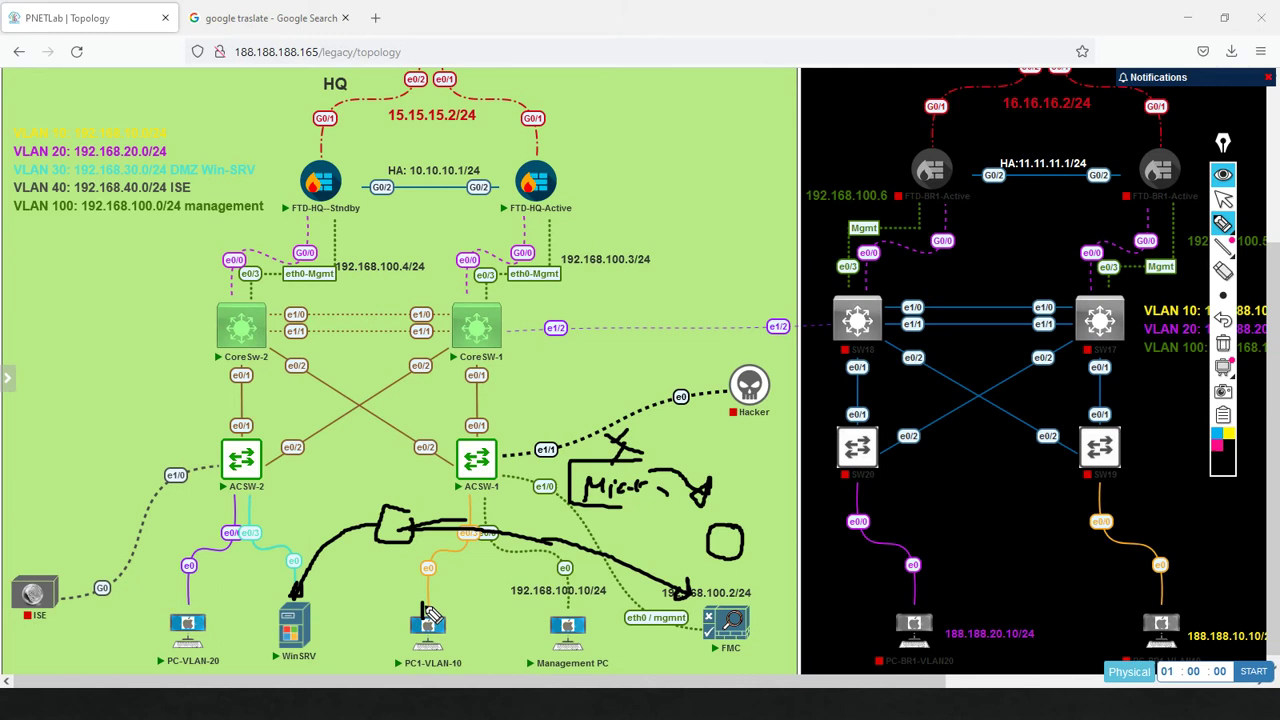
mouse_move(425, 606)
left_mouse_down()
mouse_move(258, 566)
mouse_move(216, 596)
left_mouse_up()
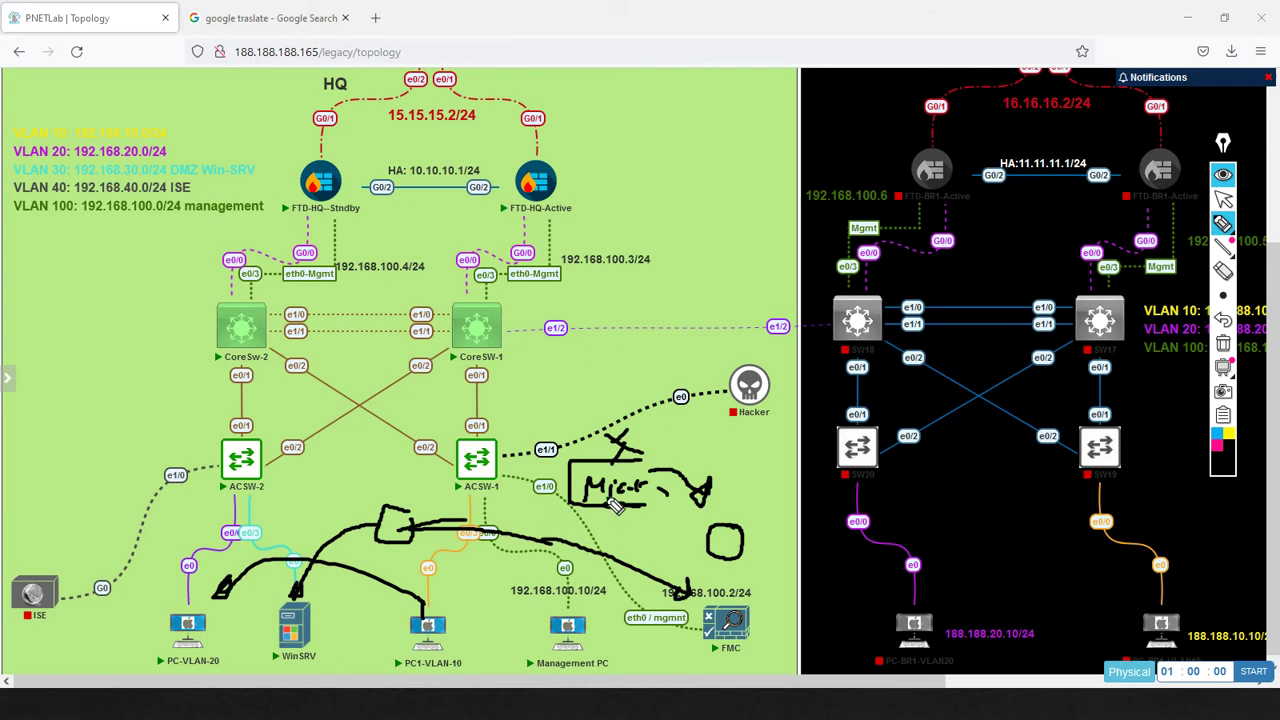
key("alt+Tab")
key("alt+Tab")
key("alt+Tab")
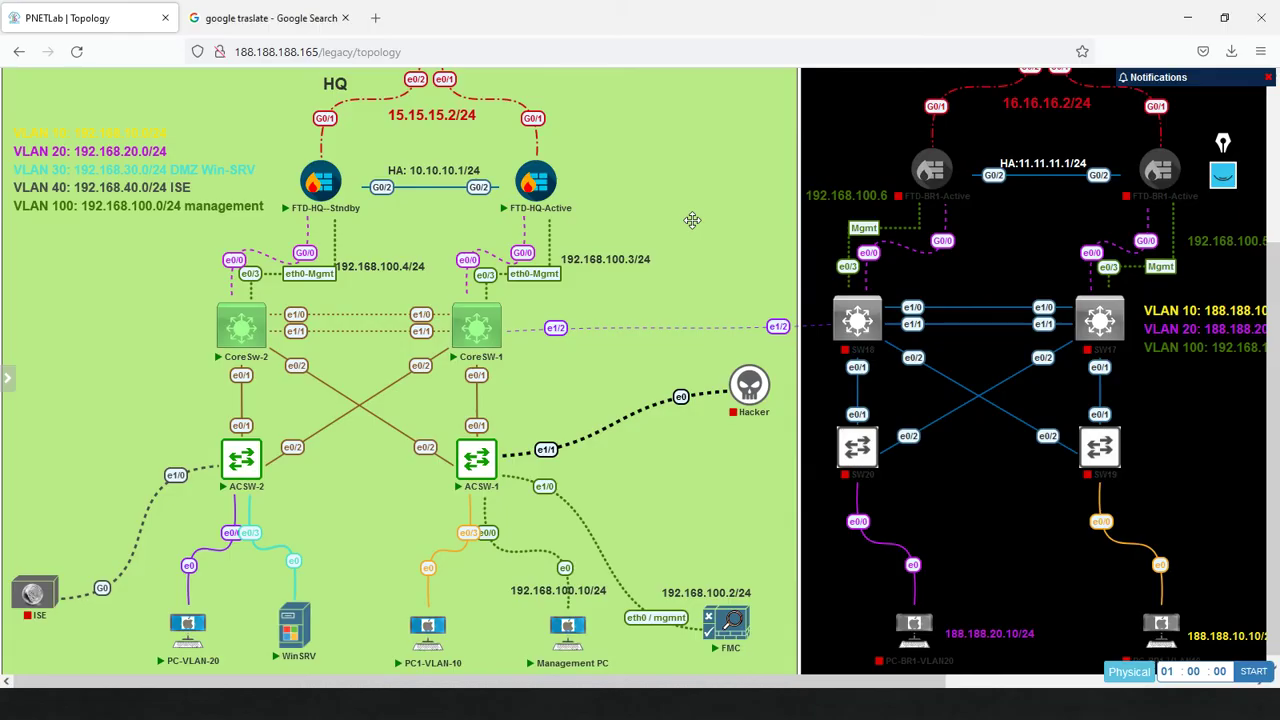
Open the Management PC console via ultravnc_wrapper to view the FMC dashboard, then return to the topology
left_click(569, 627)
left_click(647, 178)
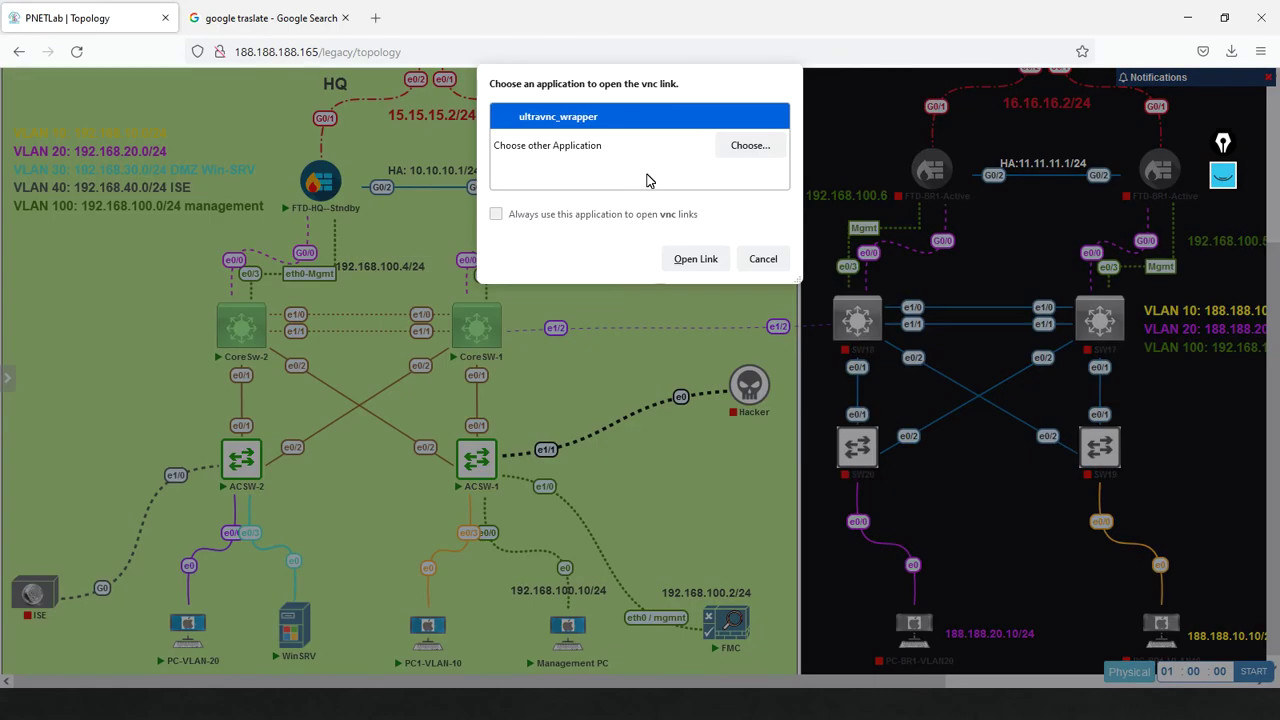
left_click(696, 259)
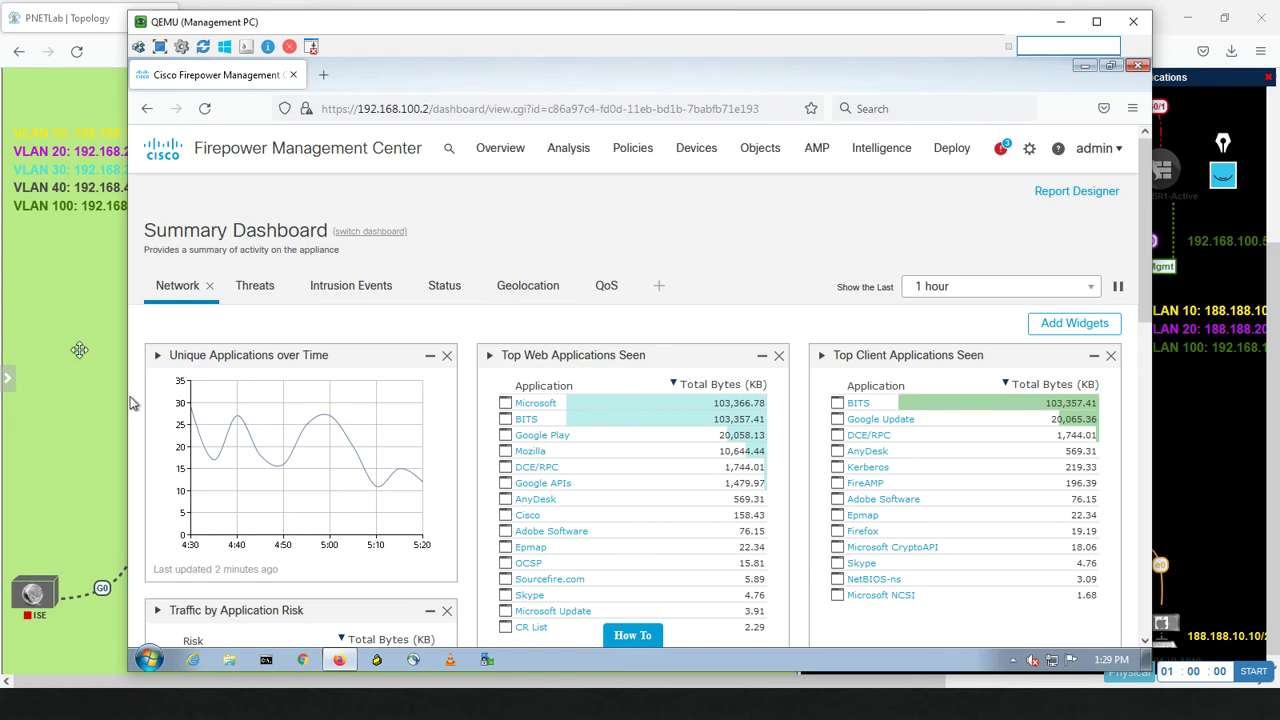
left_click(85, 366)
mouse_move(441, 645)
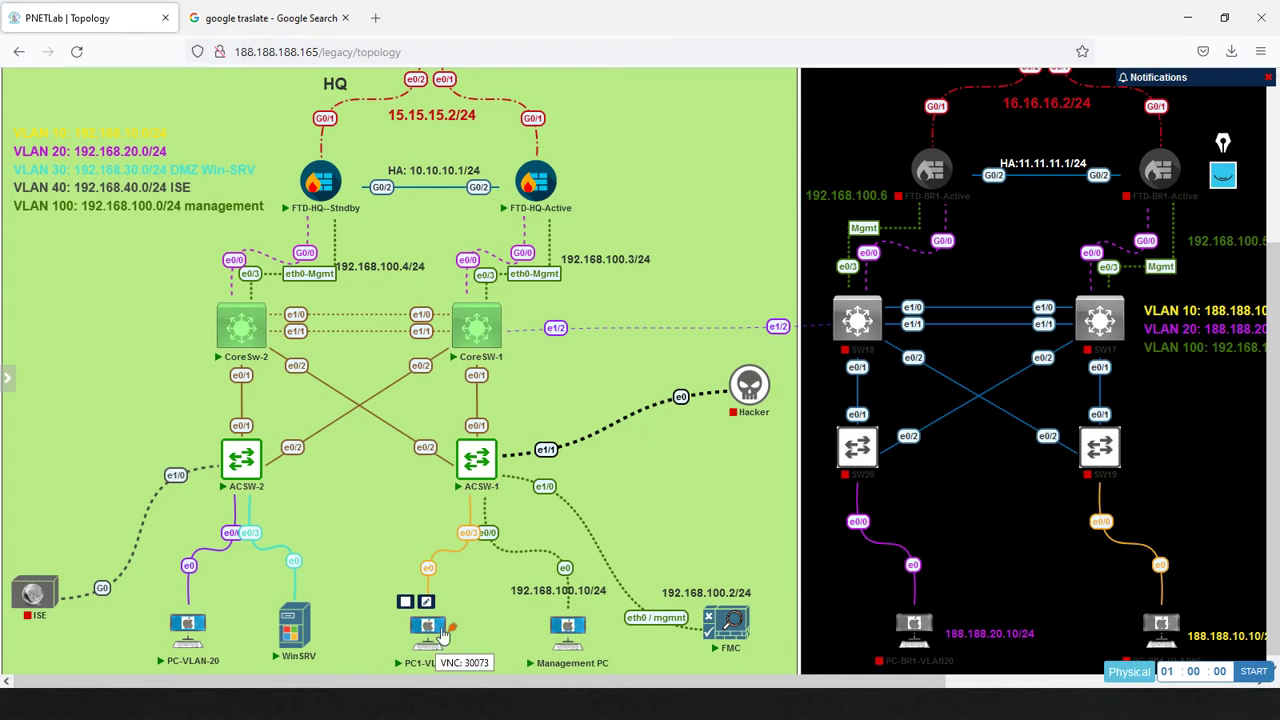
Open the PC1-VLAN-10 console link in a VNC viewer
left_click(425, 640)
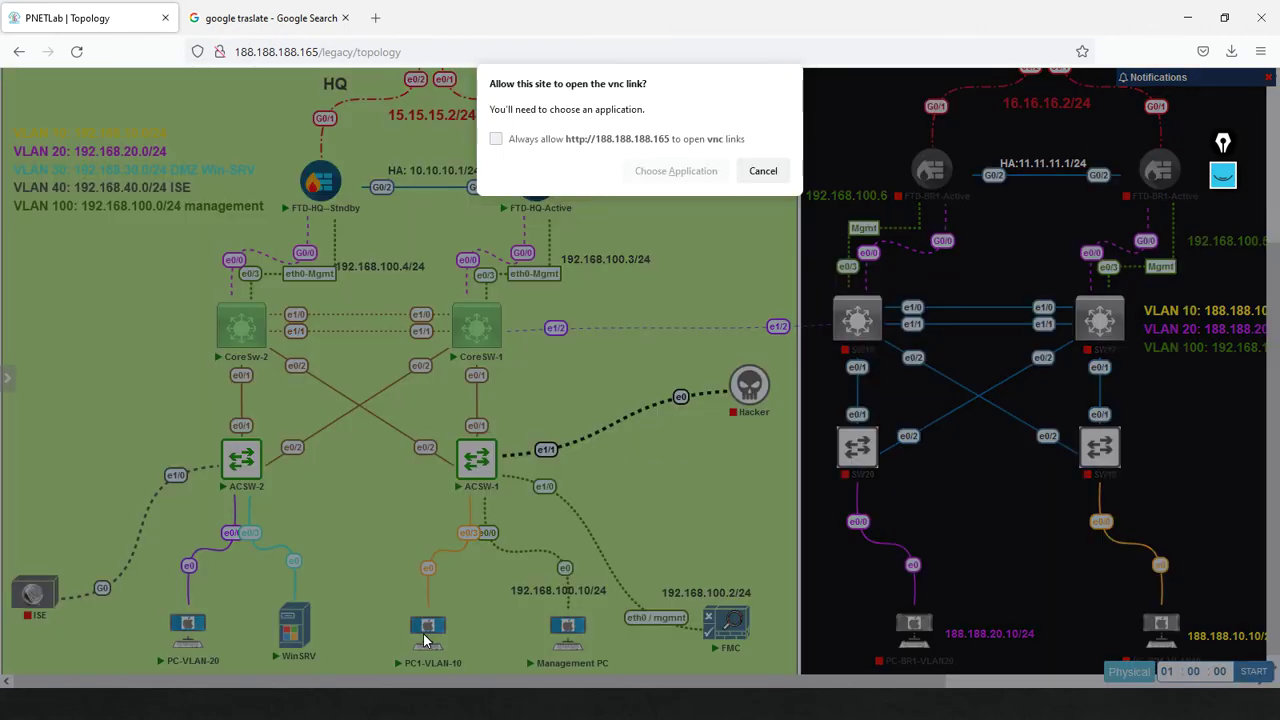
left_click(655, 171)
left_click(680, 264)
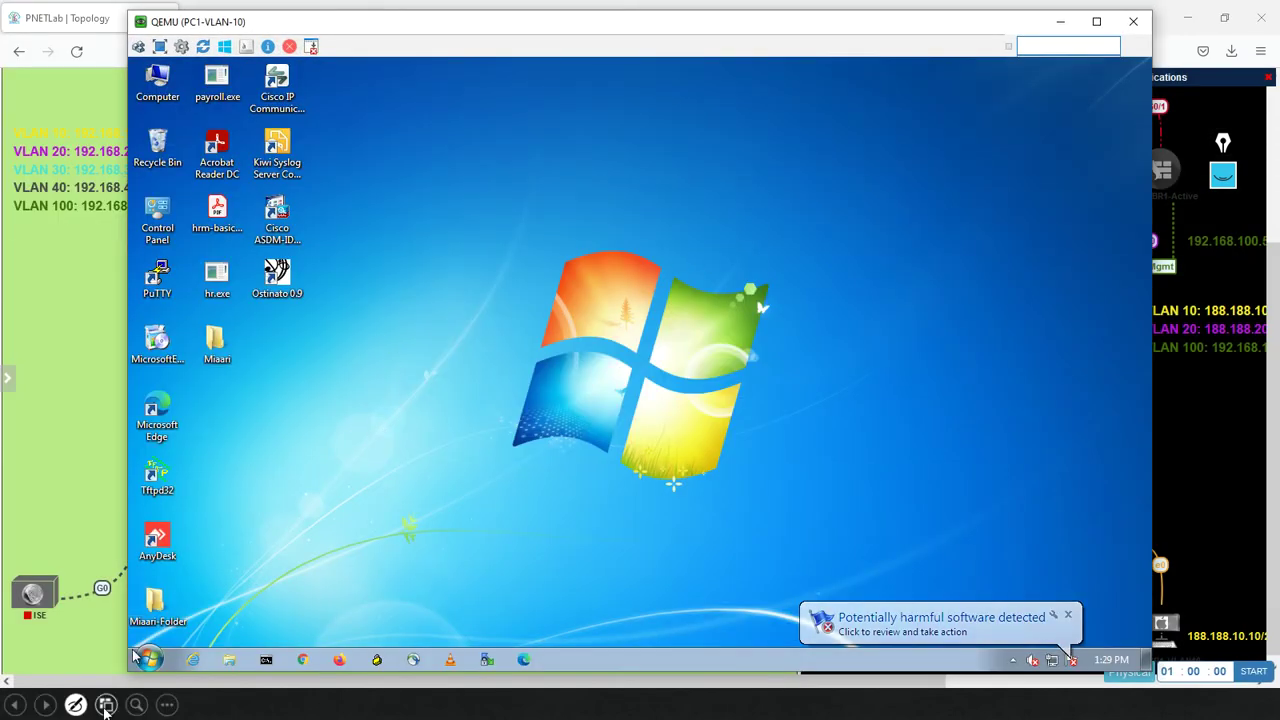
Open \\192.168.30.200 from Start search and sign in with the administrator account and password
left_click(147, 659)
type("\\192.168.30.200")
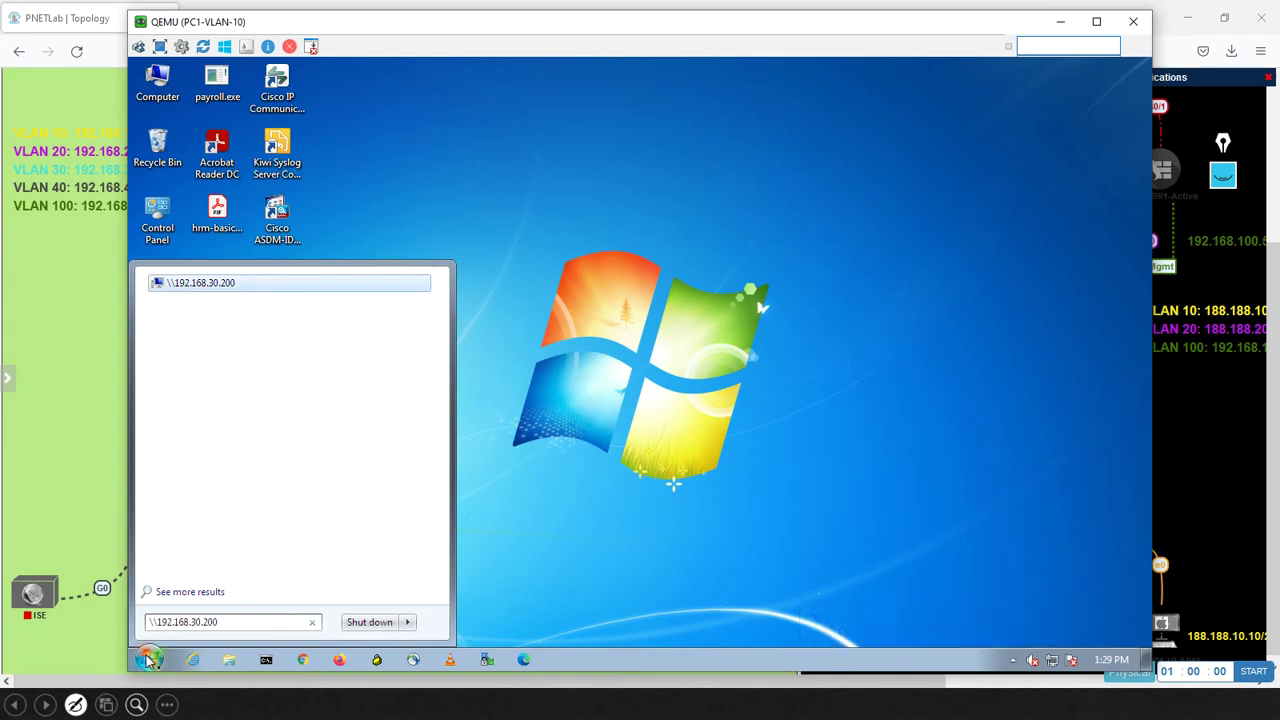
key("Return")
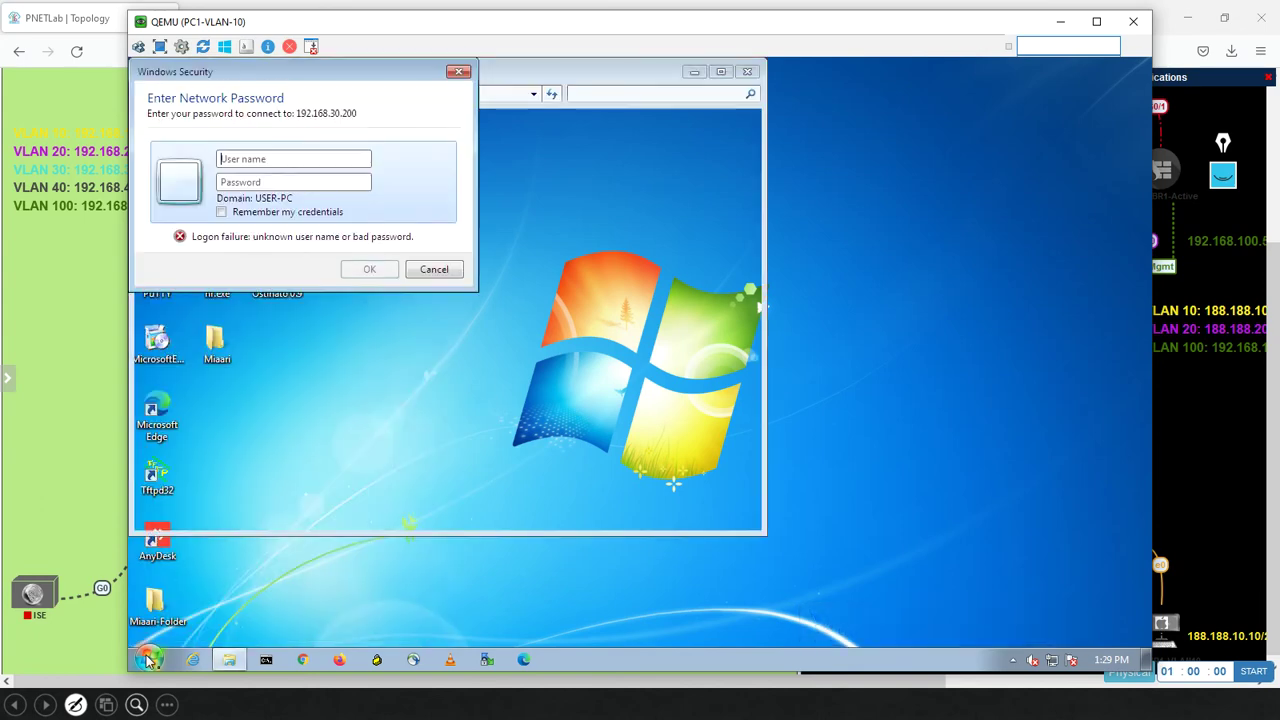
type("Administrator")
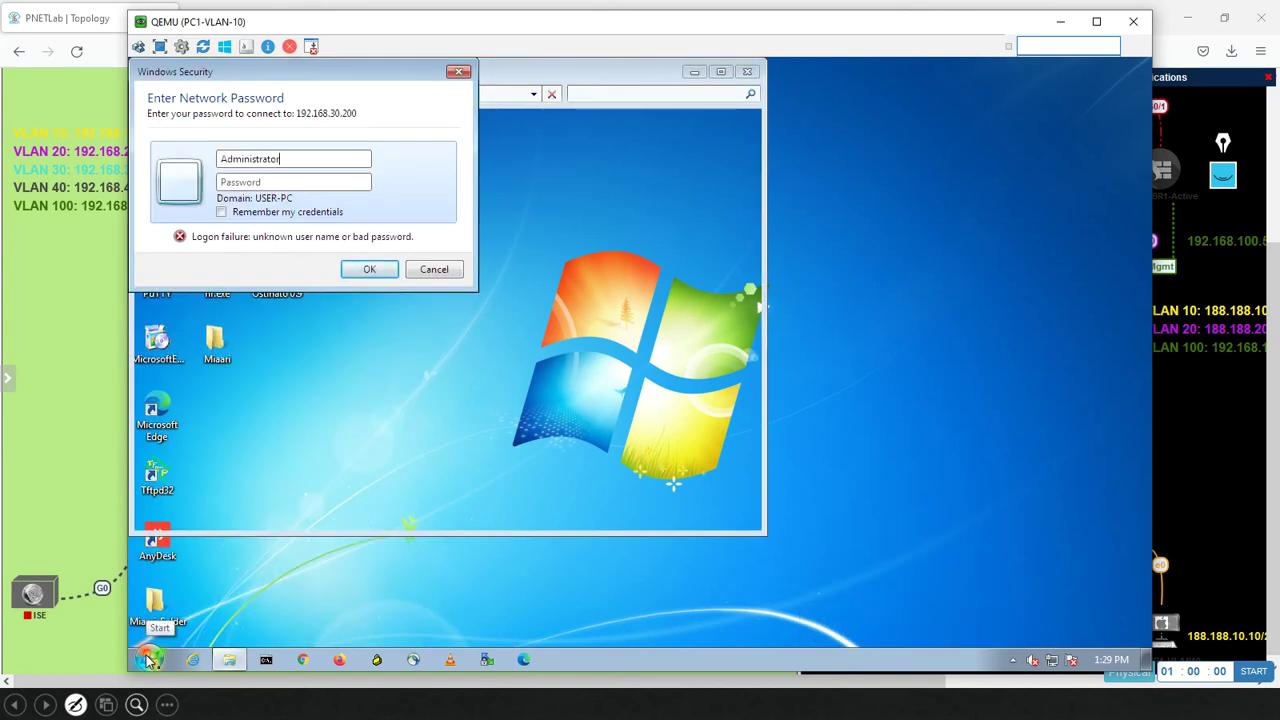
key("Tab")
type("********")
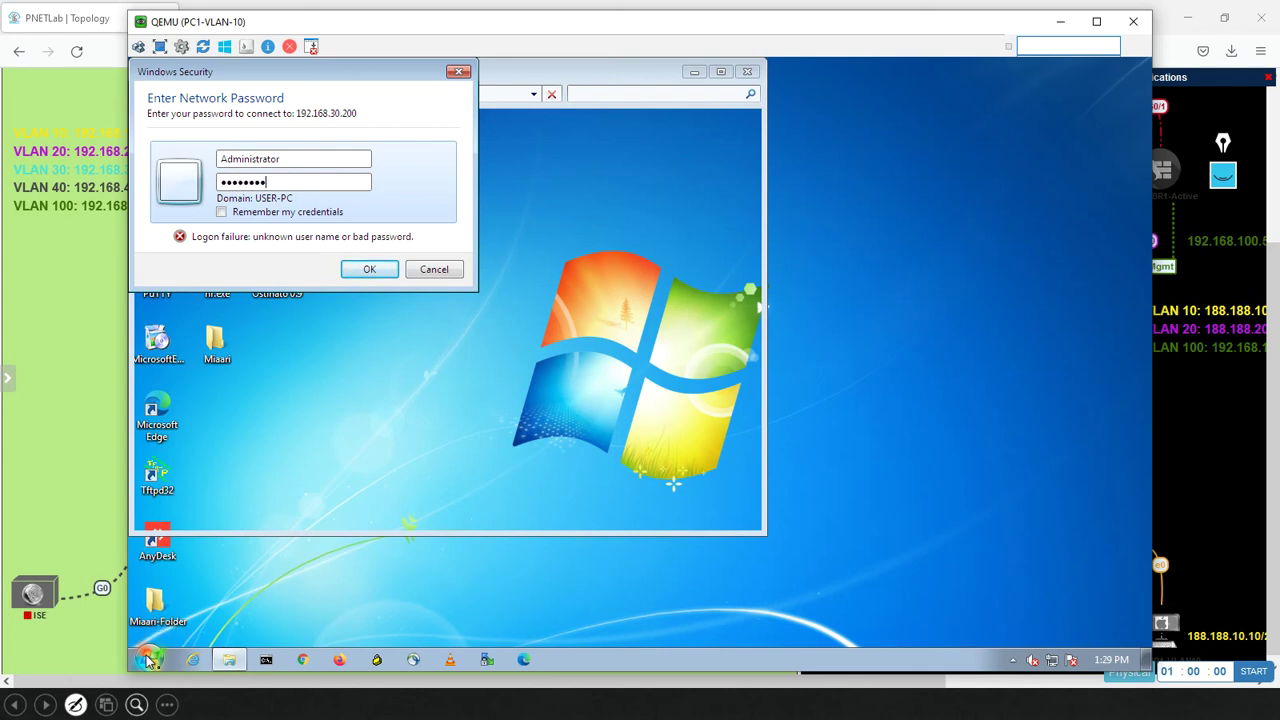
key("Return")
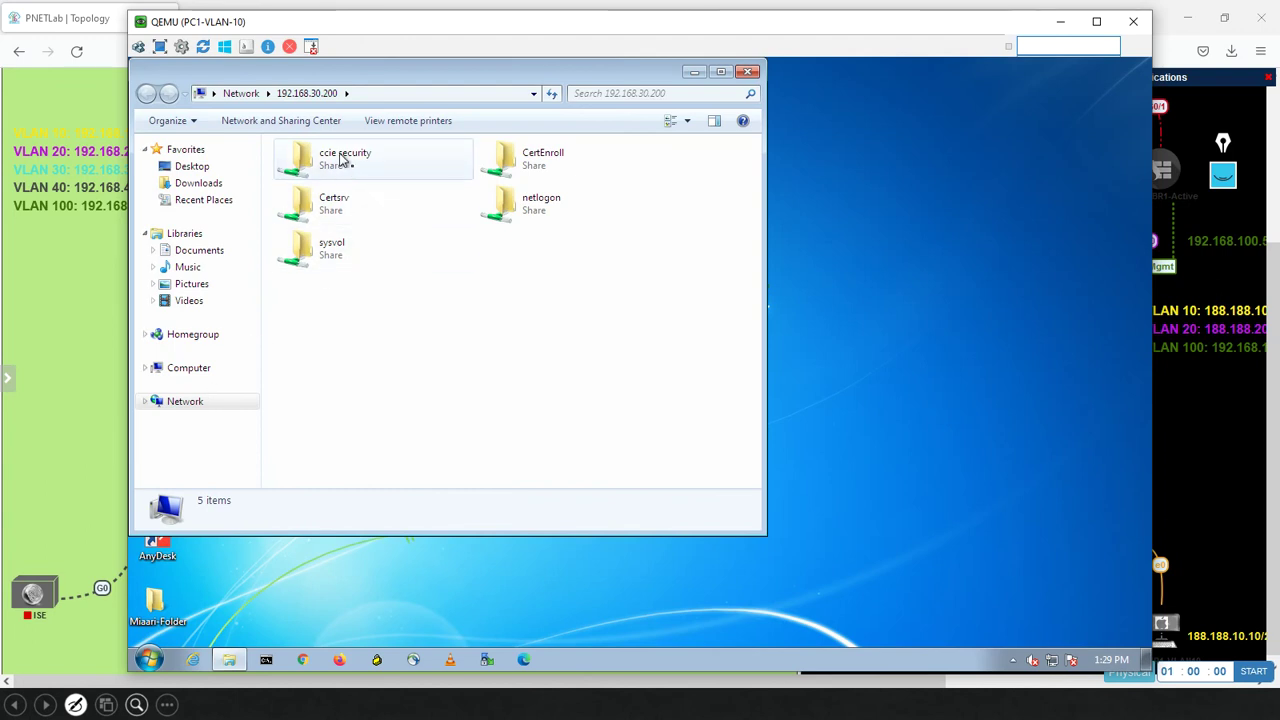
Browse ccie security > User-Agent > FTD-User-Agent-Vr1-AD, then go back to User-Agent
double_click(341, 160)
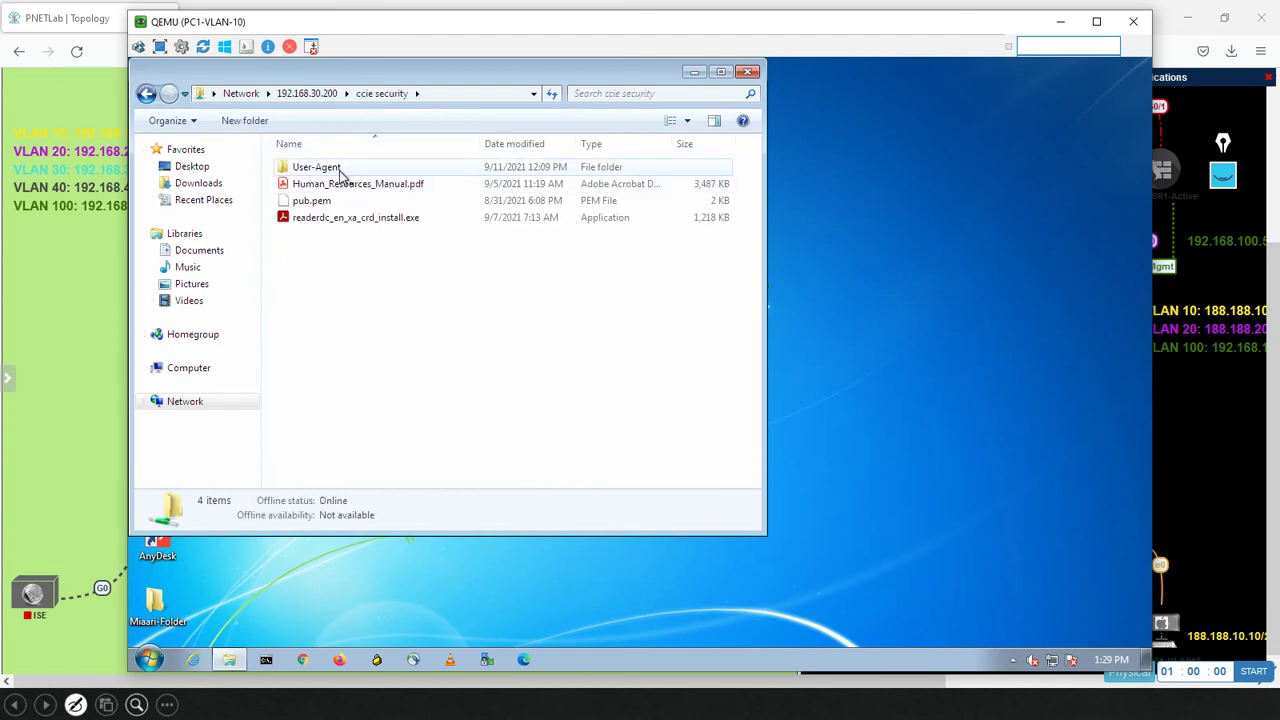
double_click(336, 168)
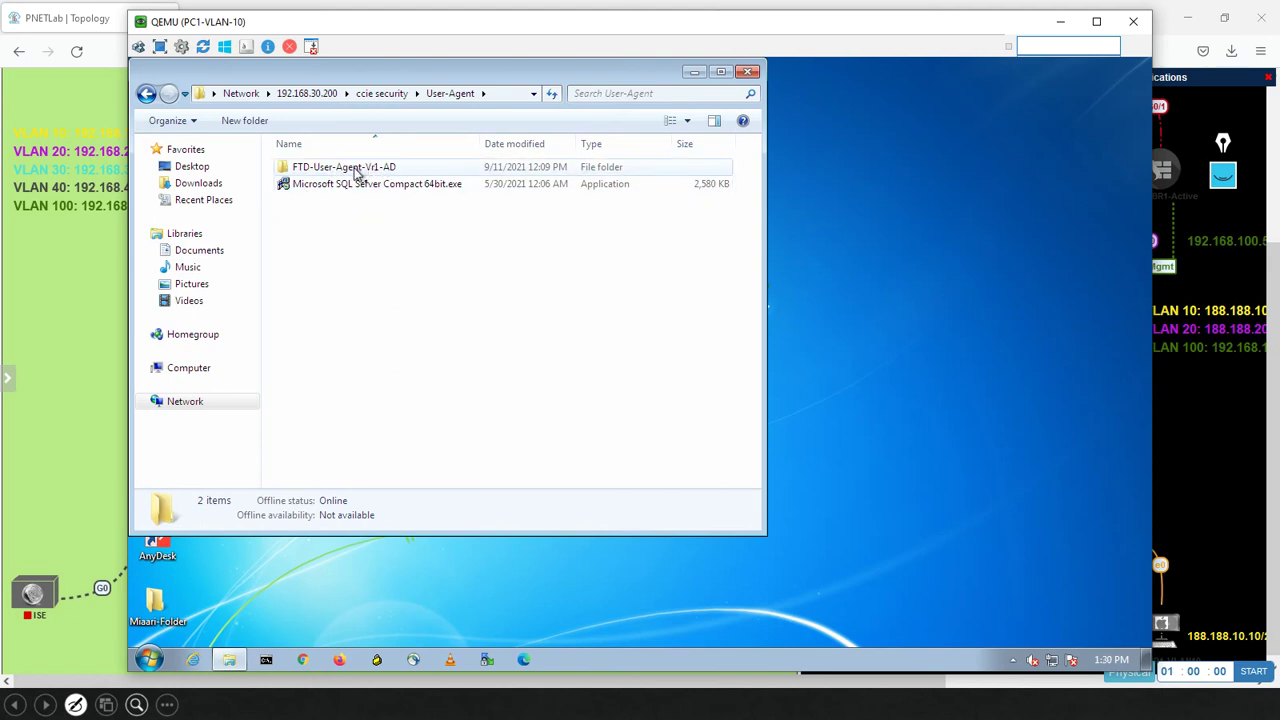
double_click(354, 170)
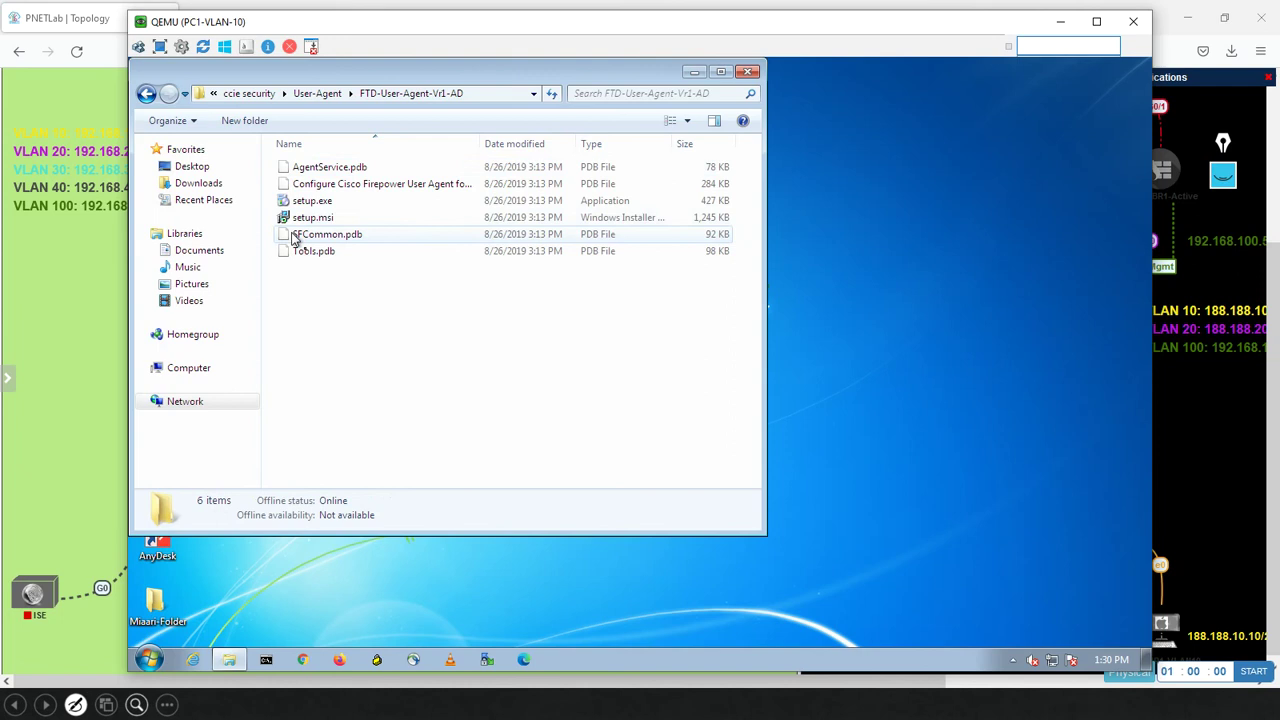
left_click(146, 93)
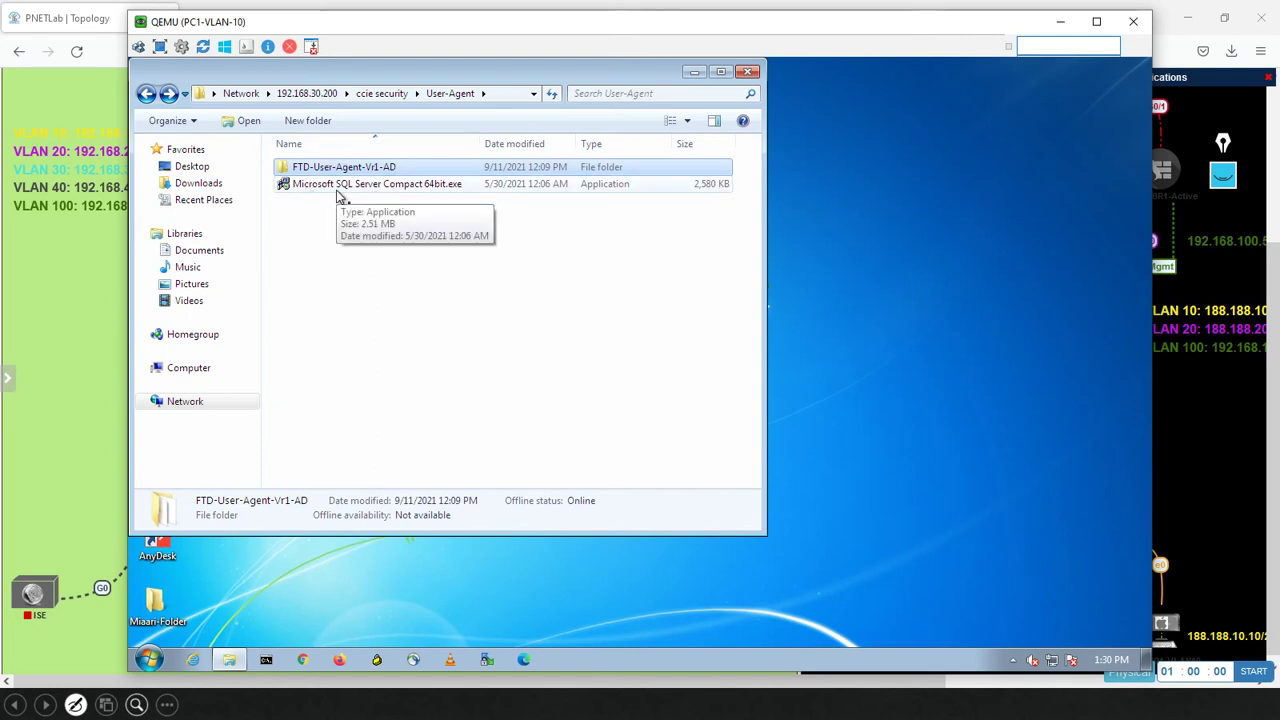
Inspect the SQL Server Compact and setup.msi installers, then switch to the Management PC console
left_click(388, 188)
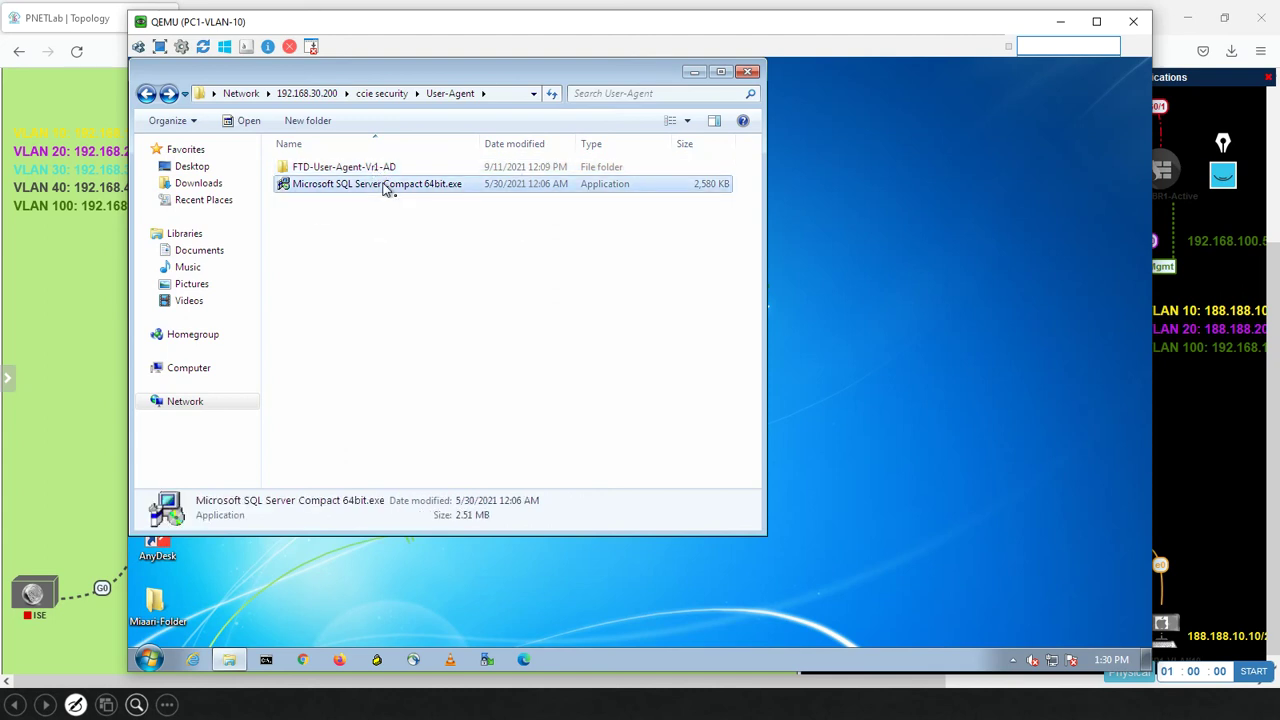
double_click(378, 170)
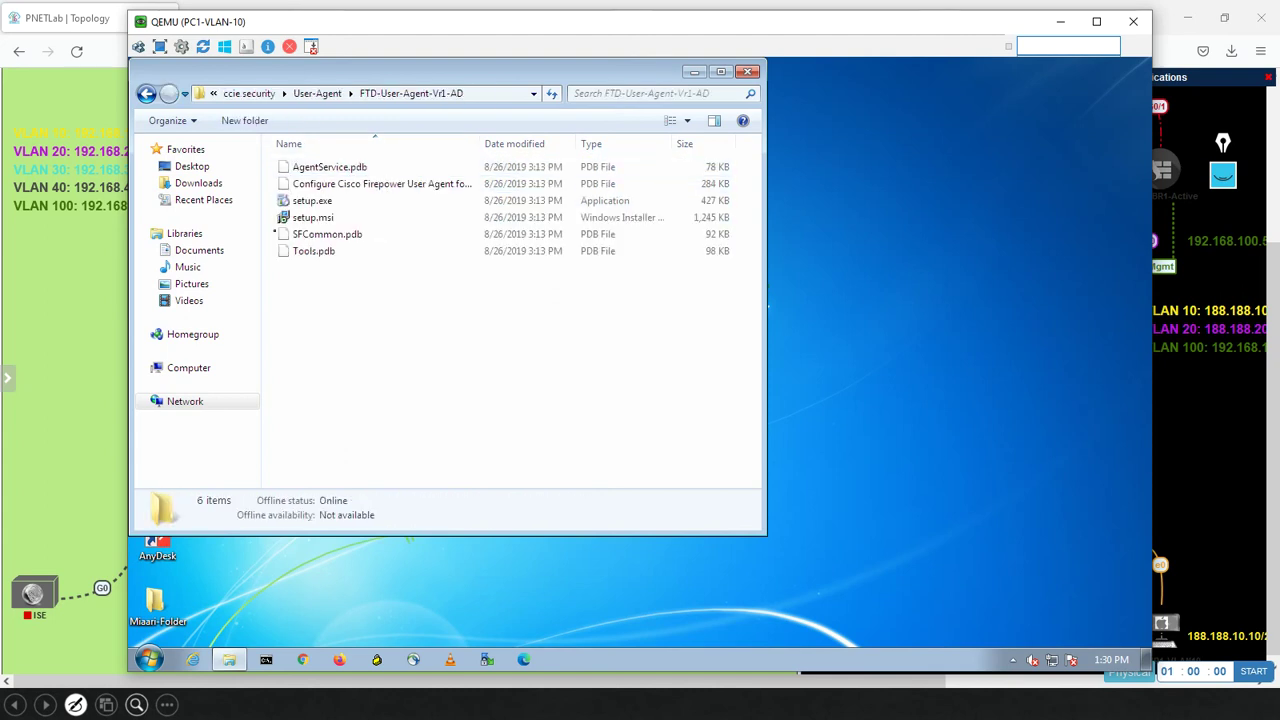
left_click(342, 224)
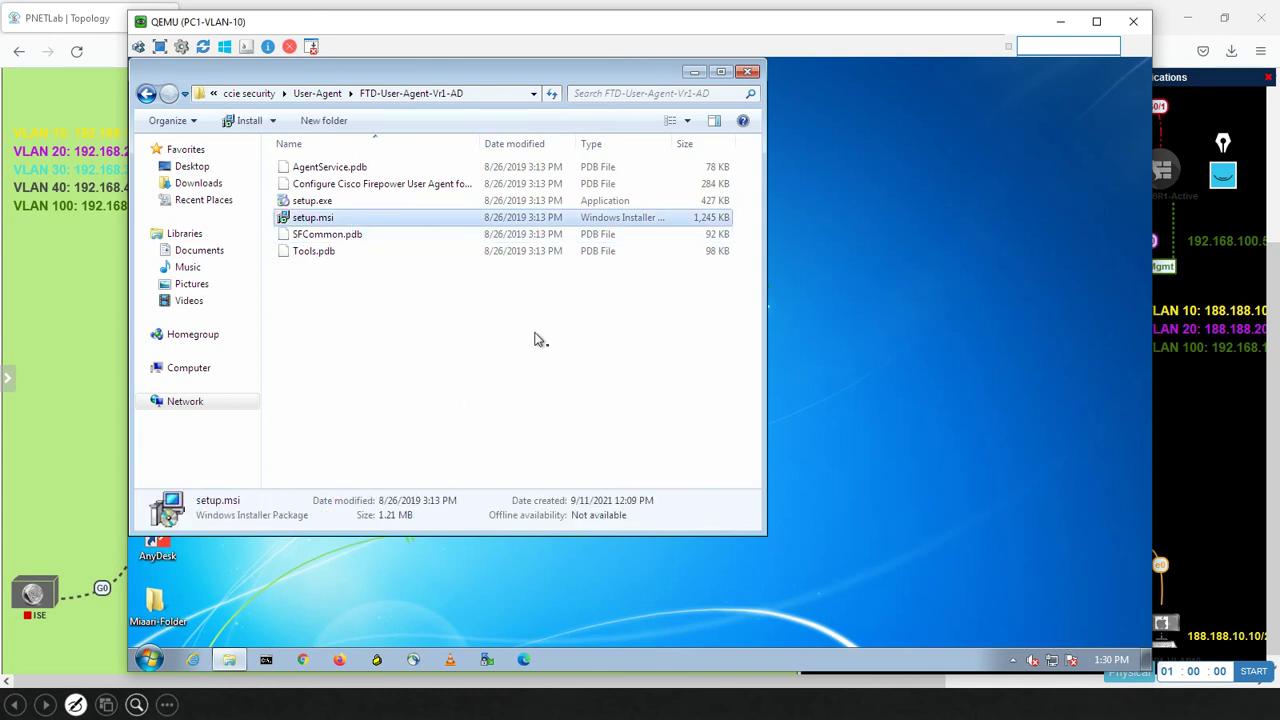
left_click(146, 93)
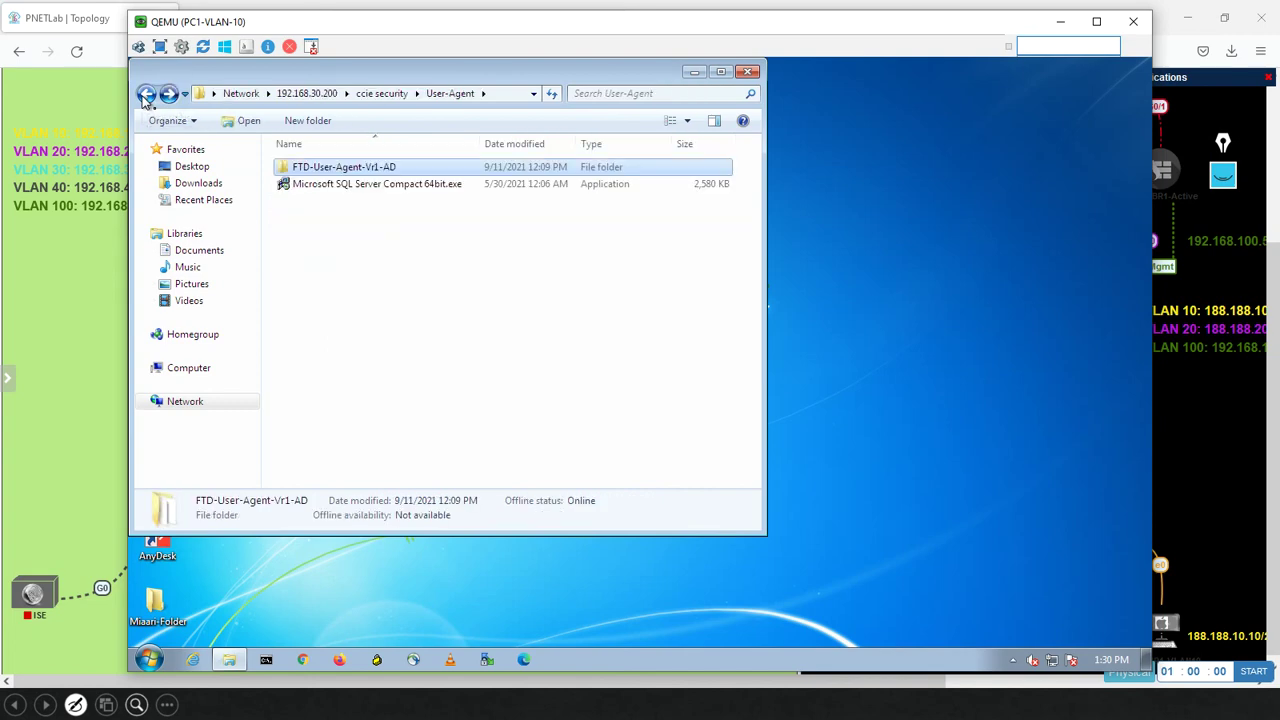
key("alt+Tab")
key("alt+Tab")
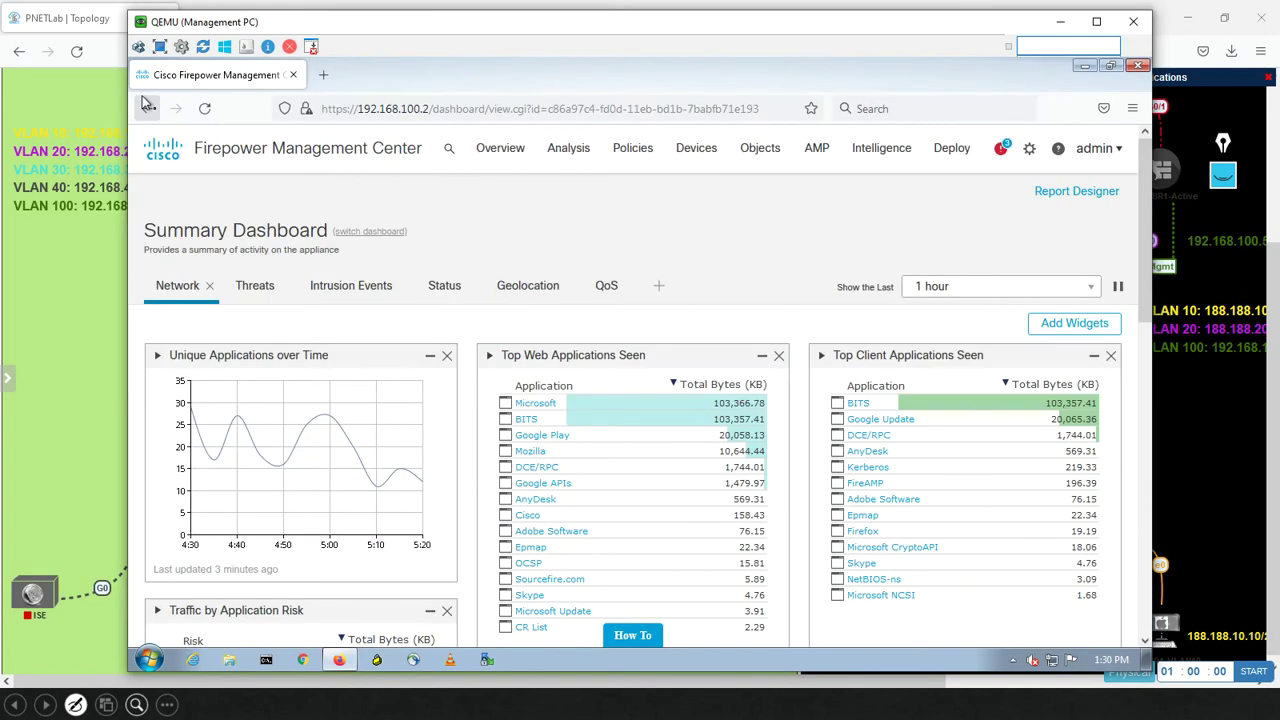
Go to System > Integration and view the Realms, then Identity Sources tab showing service type None
left_click(1030, 152)
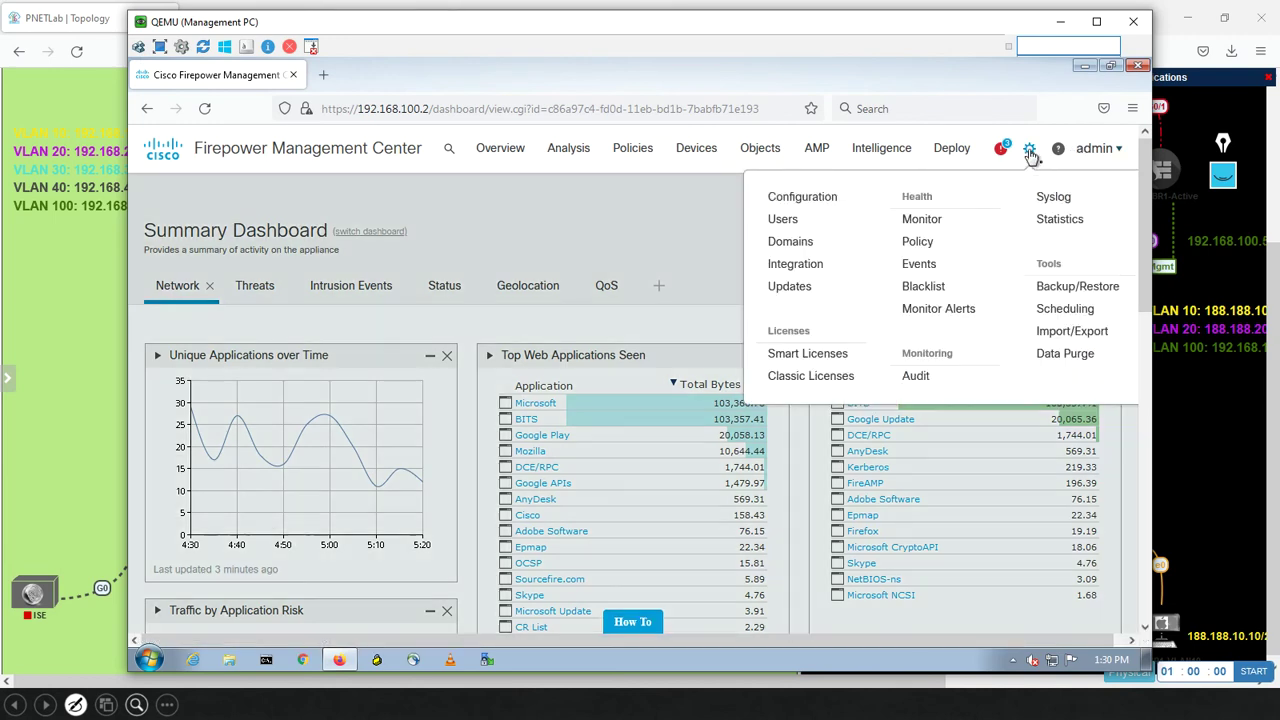
left_click(794, 264)
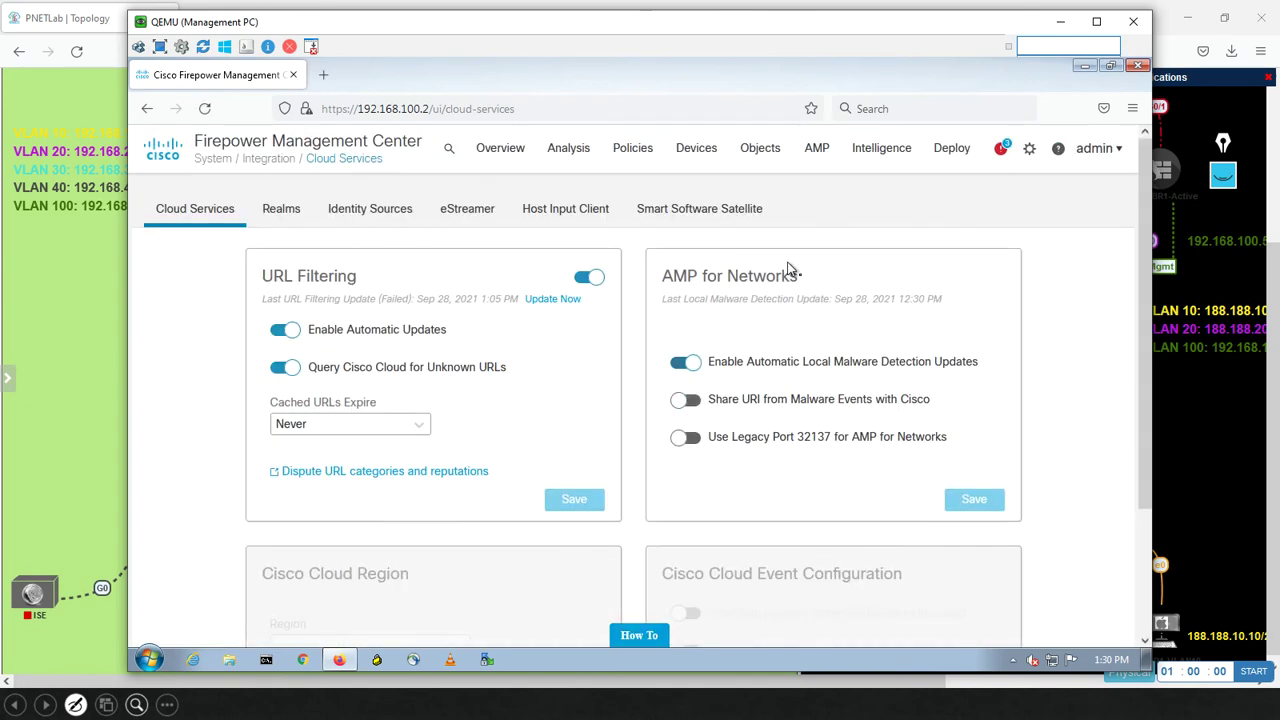
left_click(281, 210)
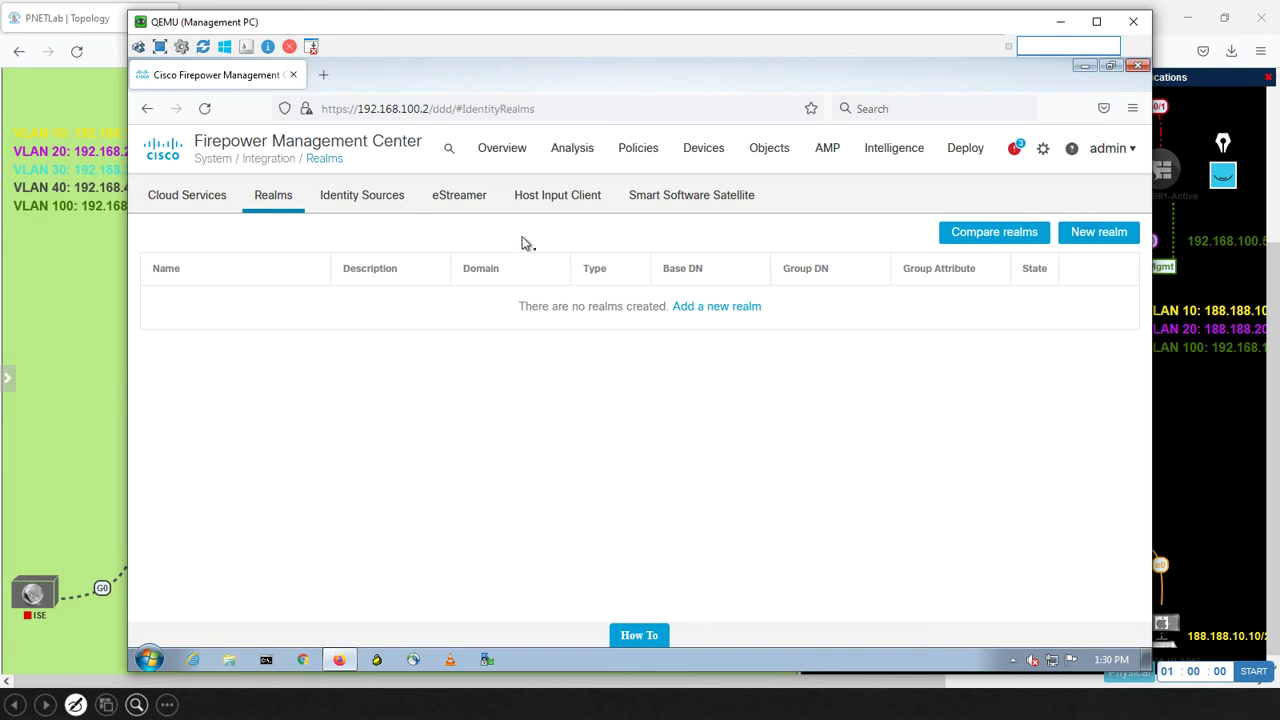
left_click(370, 205)
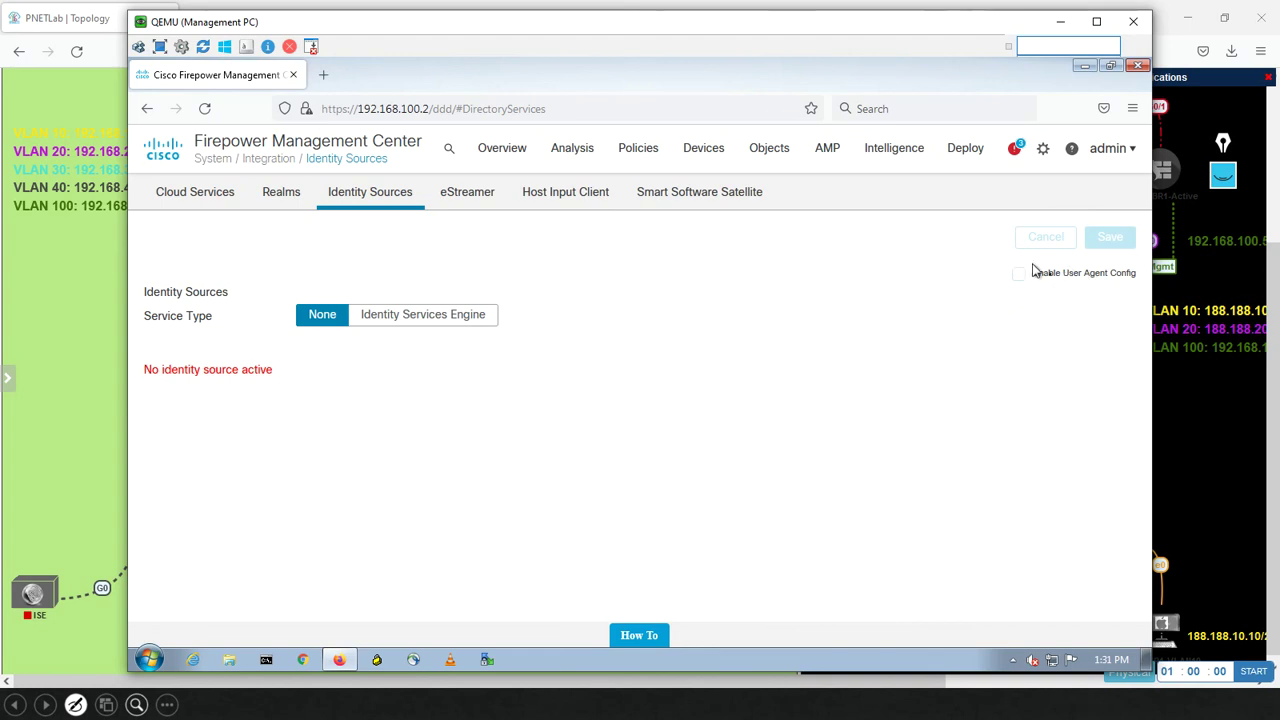
left_click(412, 318)
left_click(425, 322)
mouse_move(636, 150)
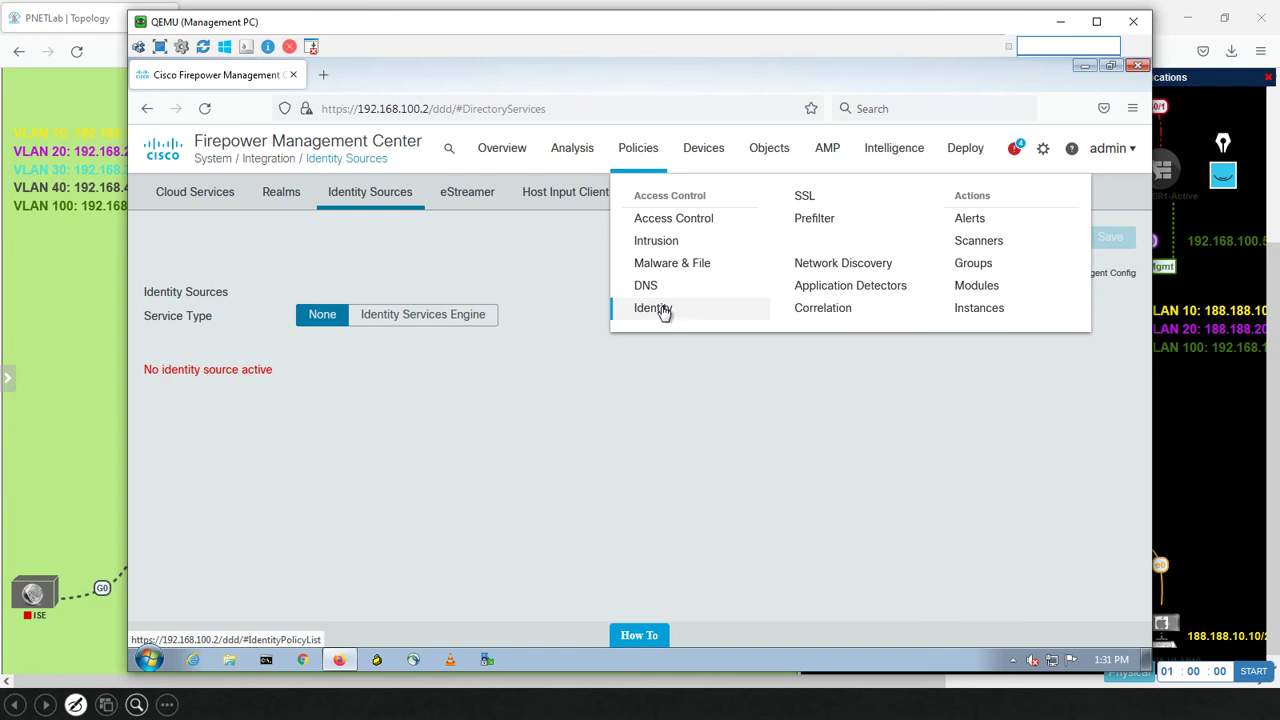
Open Policies > Access Control and edit Test-Miaari-Policy to list its 7 mandatory rules
left_click(669, 219)
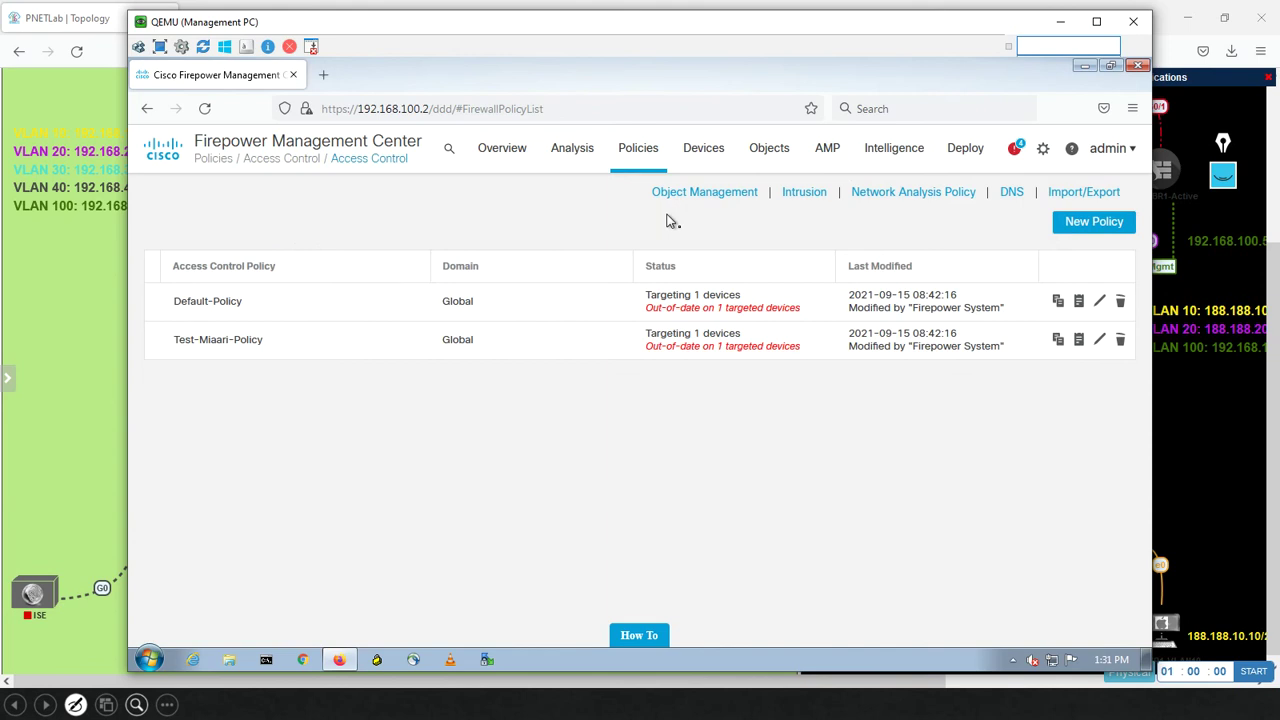
left_click(1100, 340)
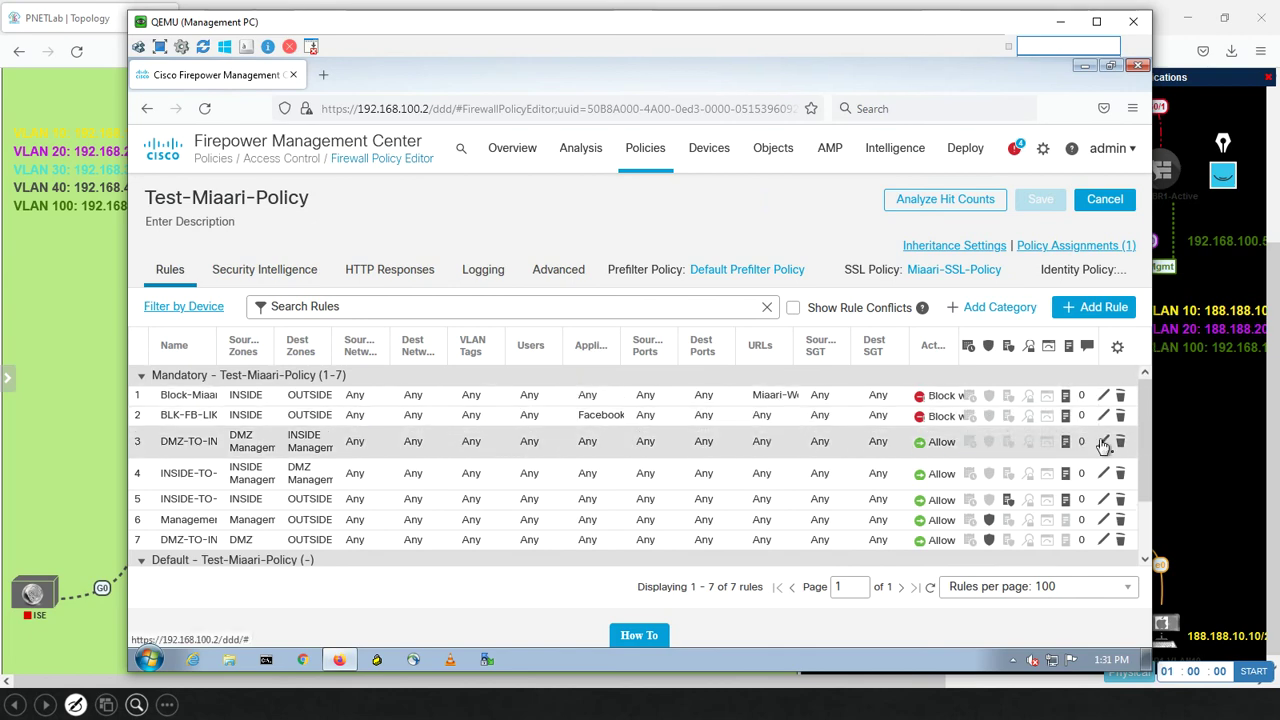
Edit rule 3 DMZ-TO-INSIDE and view its Users tab, showing no realms and 0 users
left_click(1103, 445)
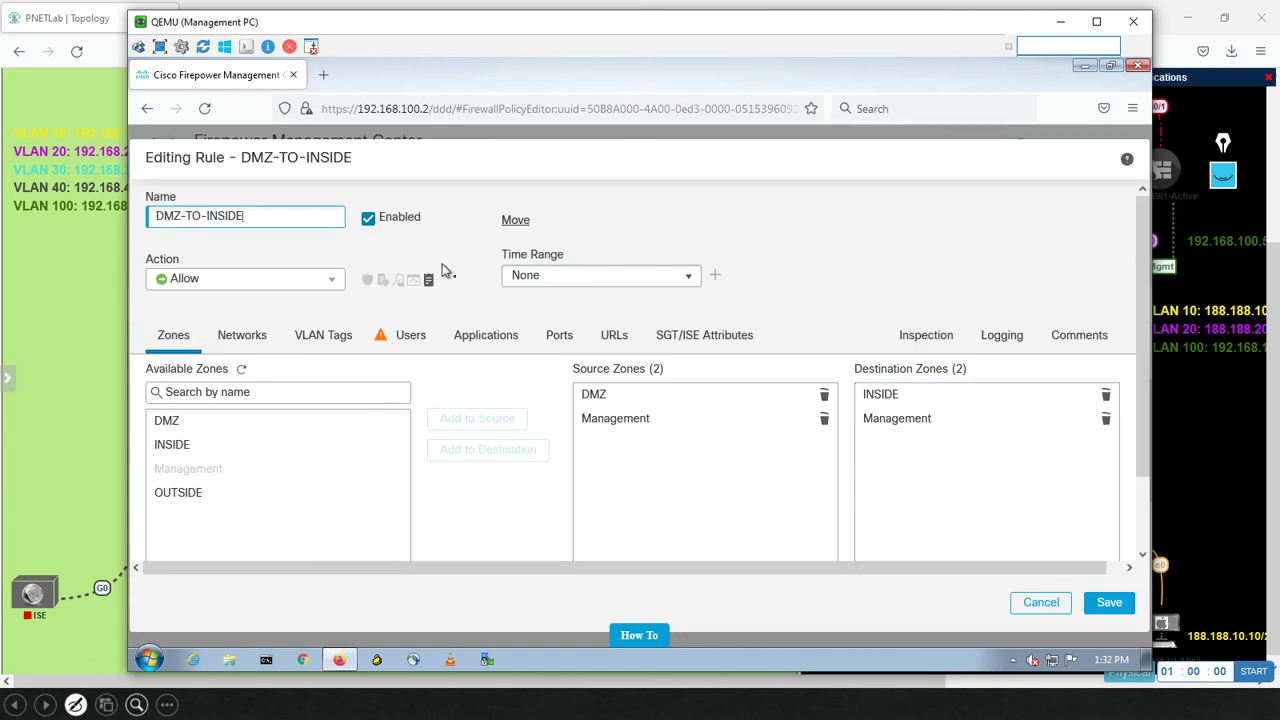
mouse_move(384, 340)
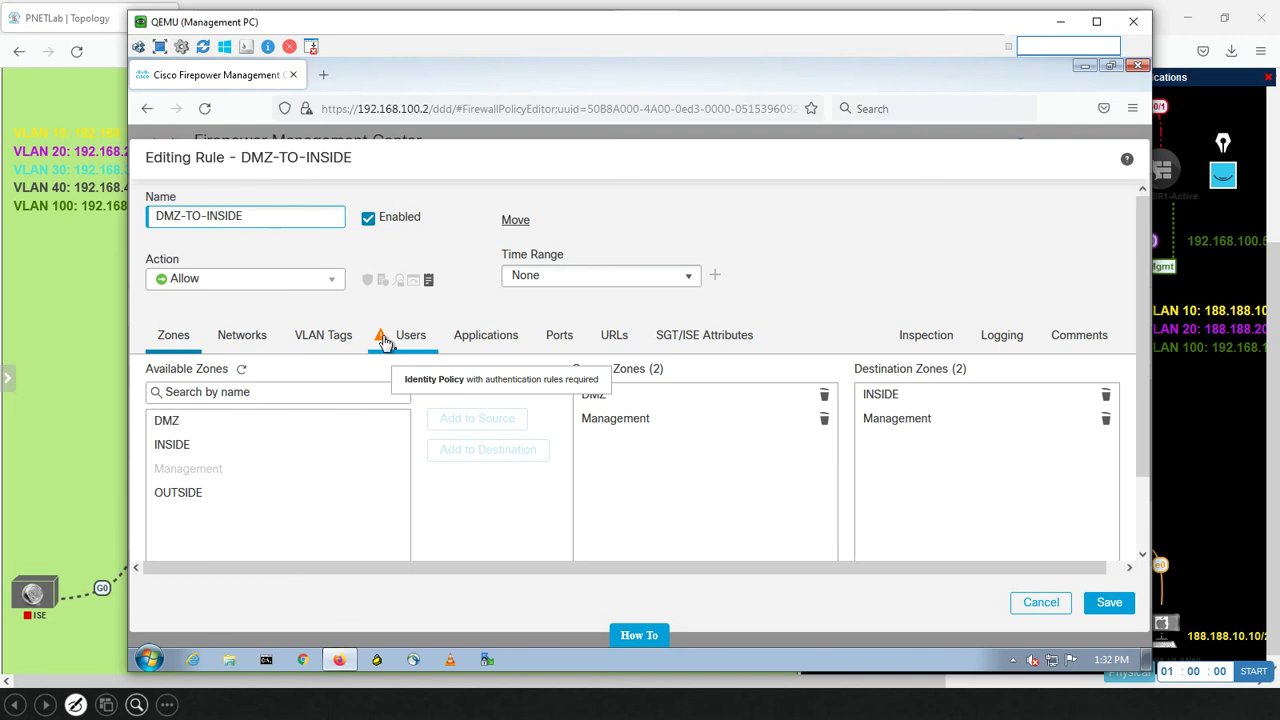
left_click(408, 340)
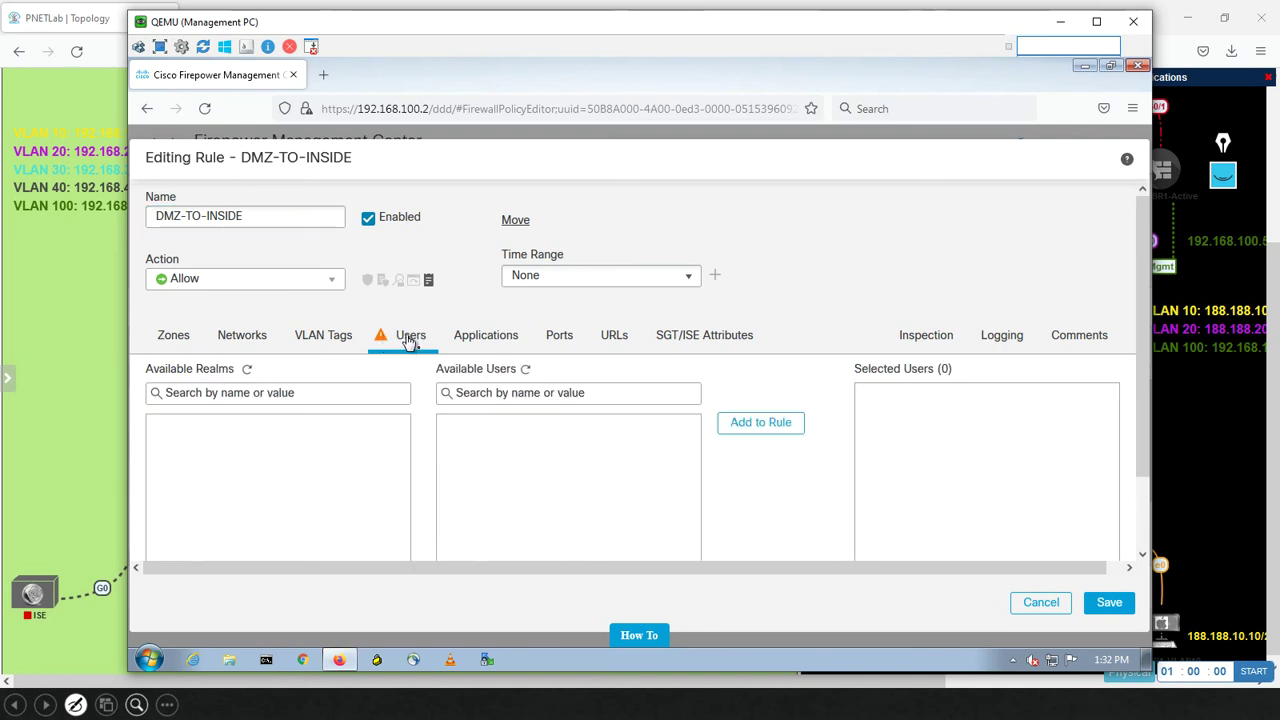